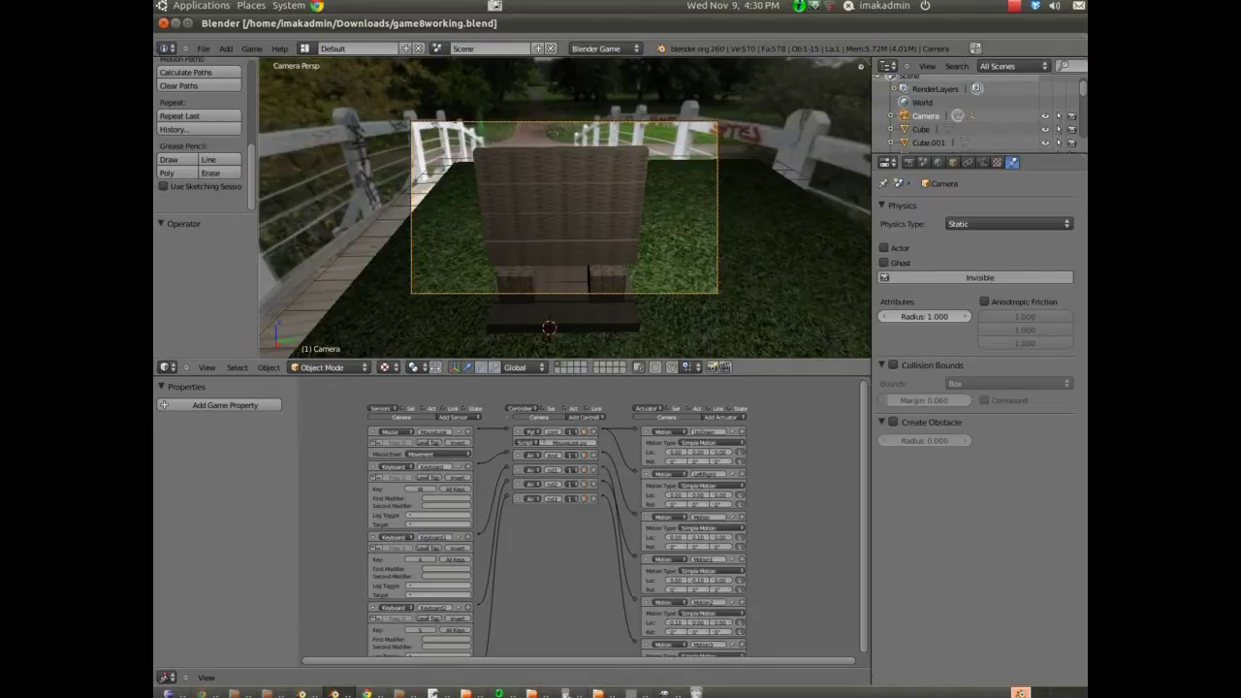
Test-run the game, launch two balls from the camera toward the crate, then stop it.
key(p)
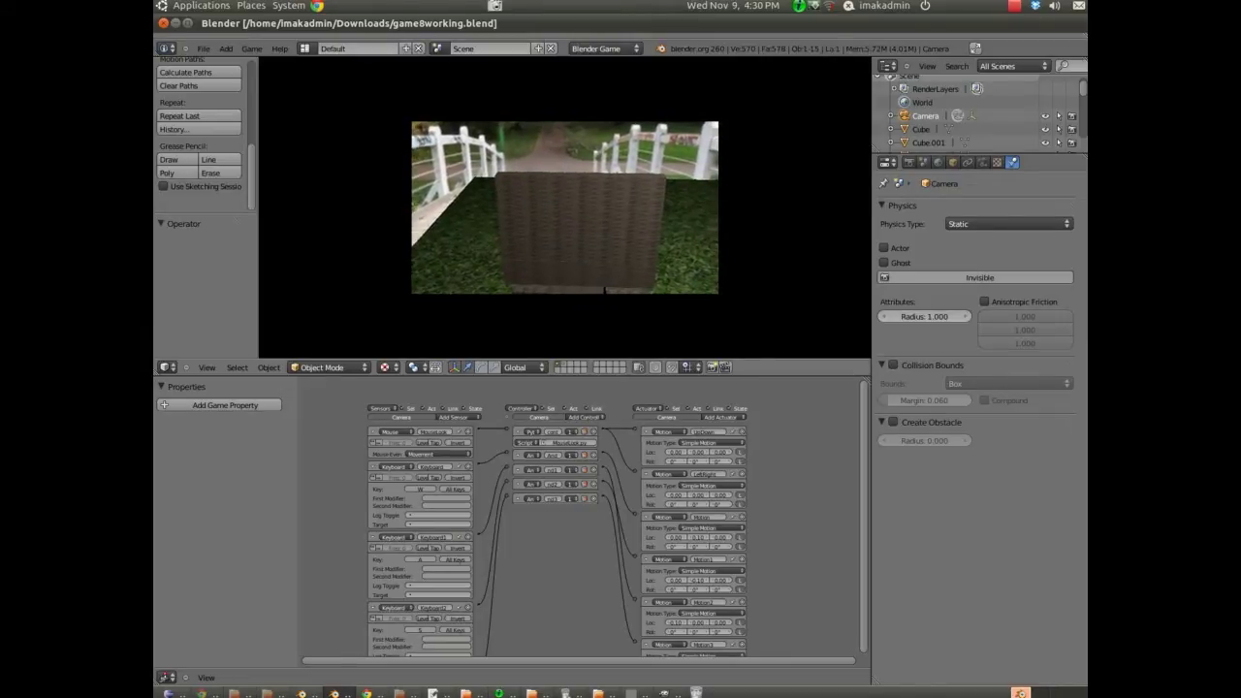
key(space)
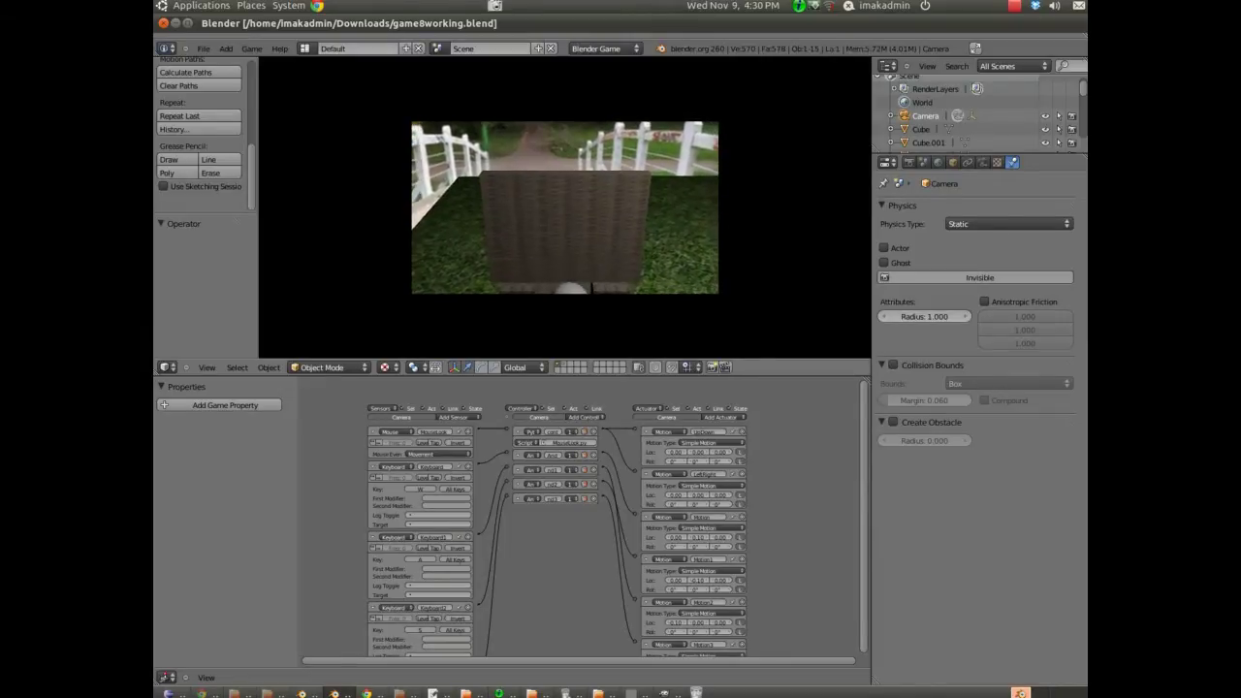
key(space)
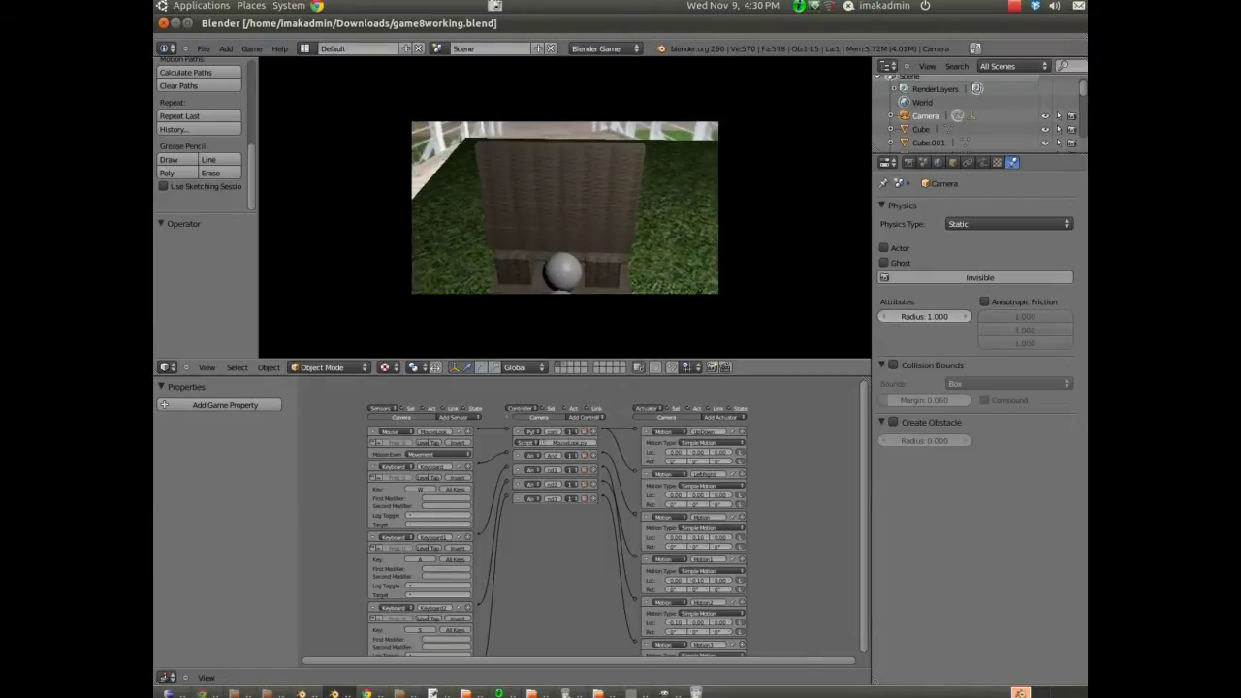
key(Escape)
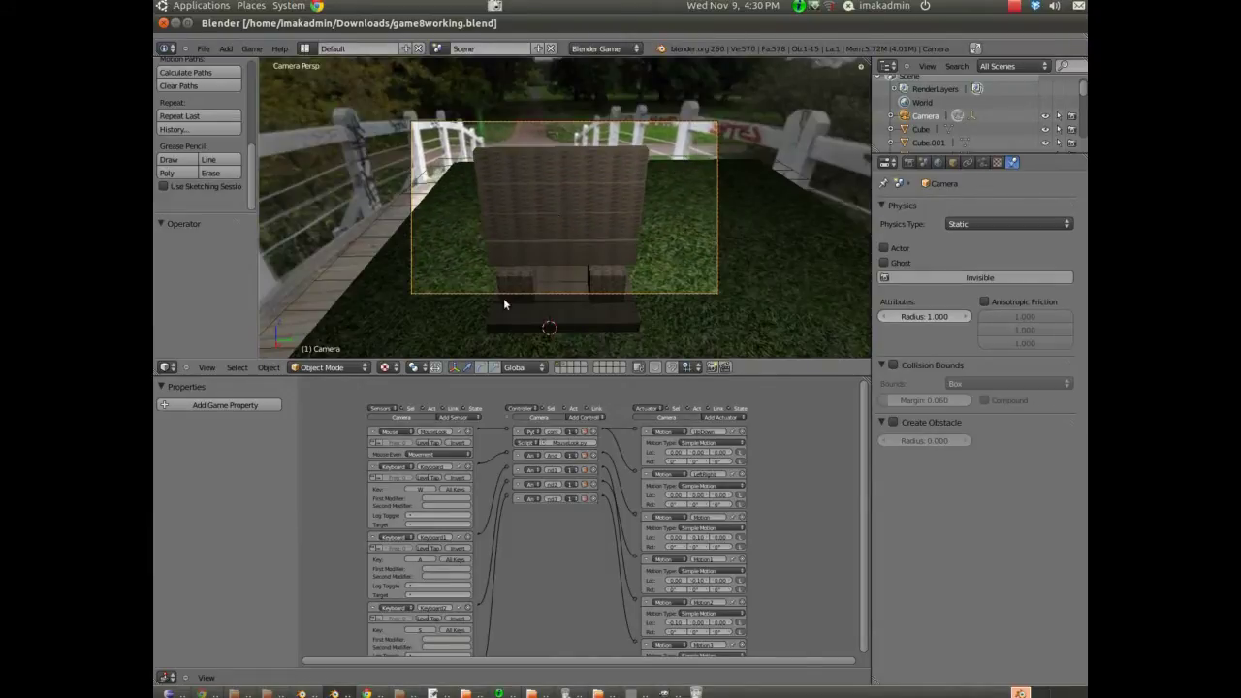
Snap the 3D cursor to crate Cube.001, then place it on the grass beside the crate.
middle_drag(731, 233, 372, 243)
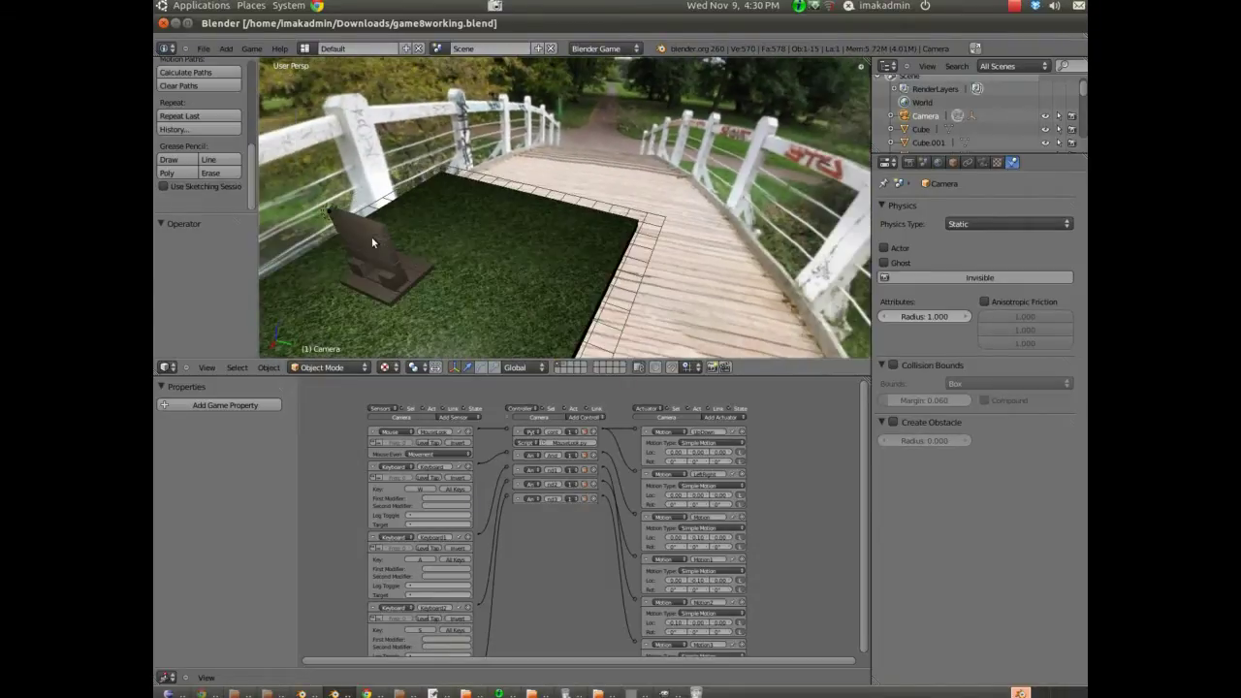
middle_drag(442, 274, 361, 196)
middle_drag(368, 143, 336, 171)
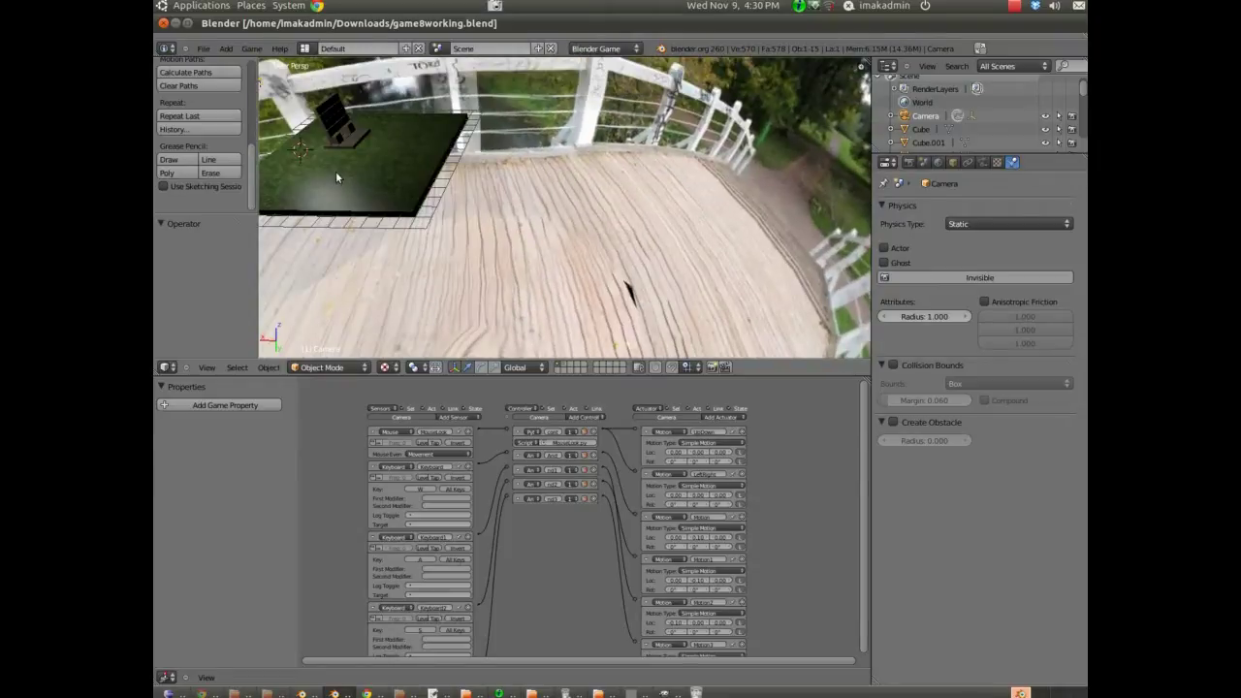
right_click(361, 138)
key(shift+s)
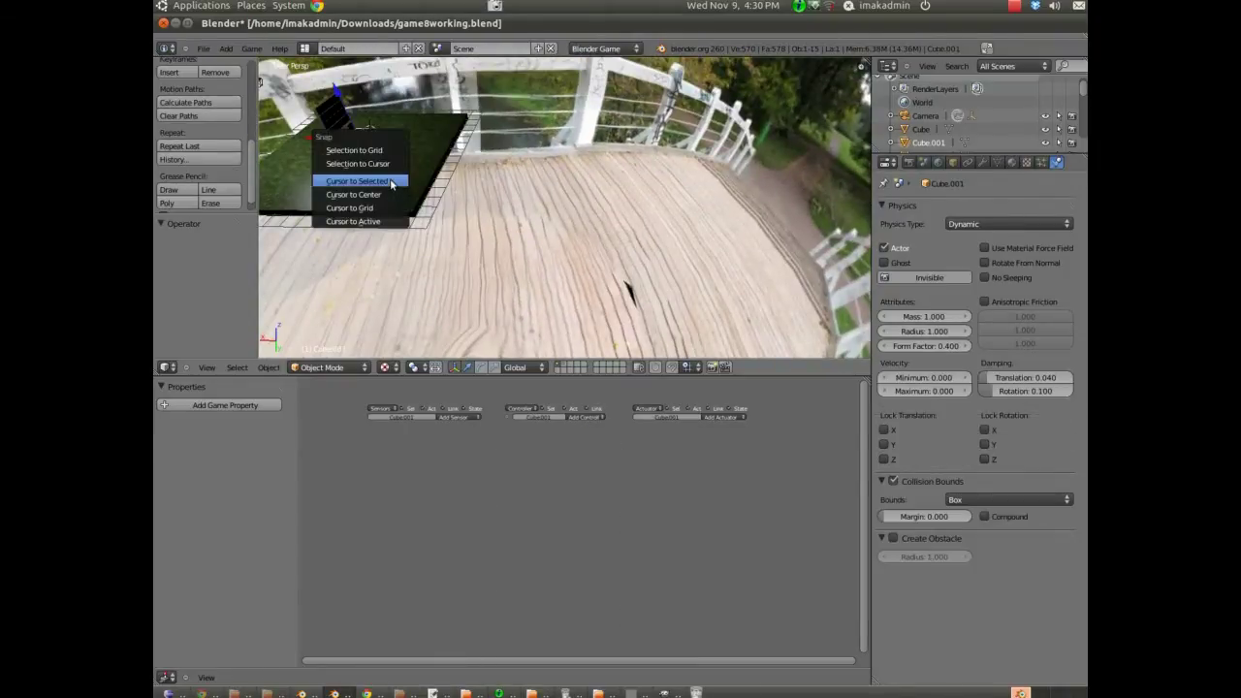
click(390, 182)
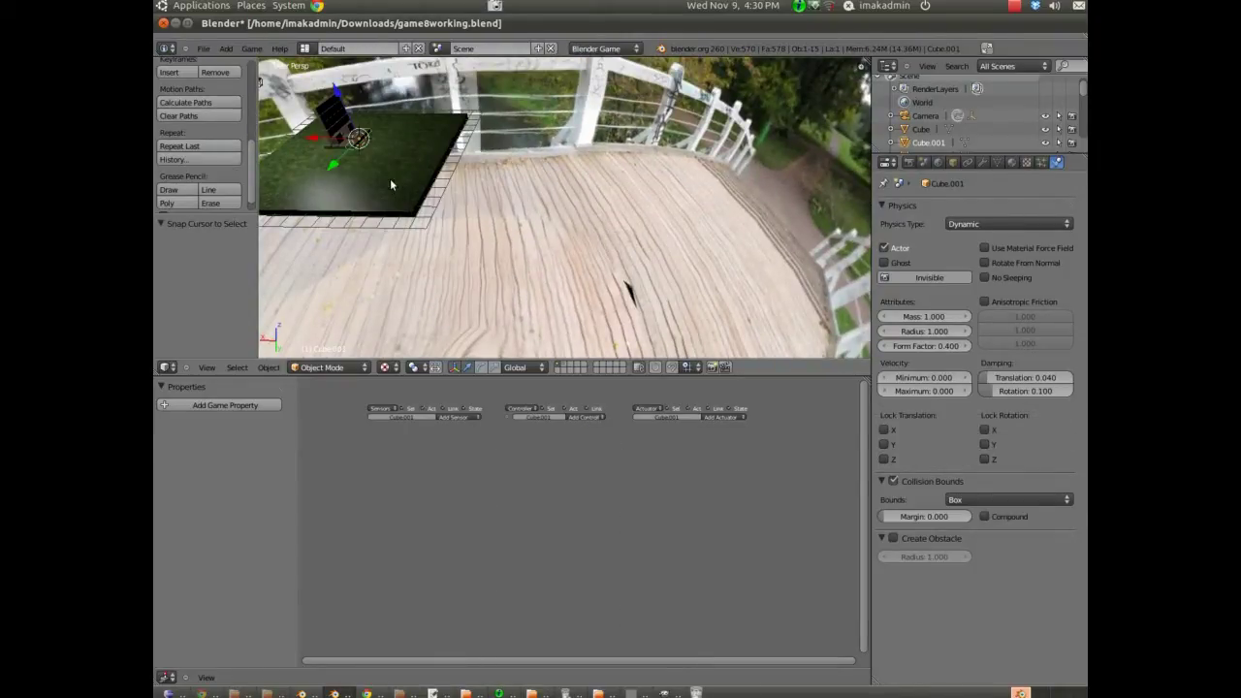
key(KP_Decimal)
click(641, 171)
Select the camera and orbit to a low view along the bridge and platform.
scroll(648, 184, down, 2)
middle_drag(647, 184, 441, 146)
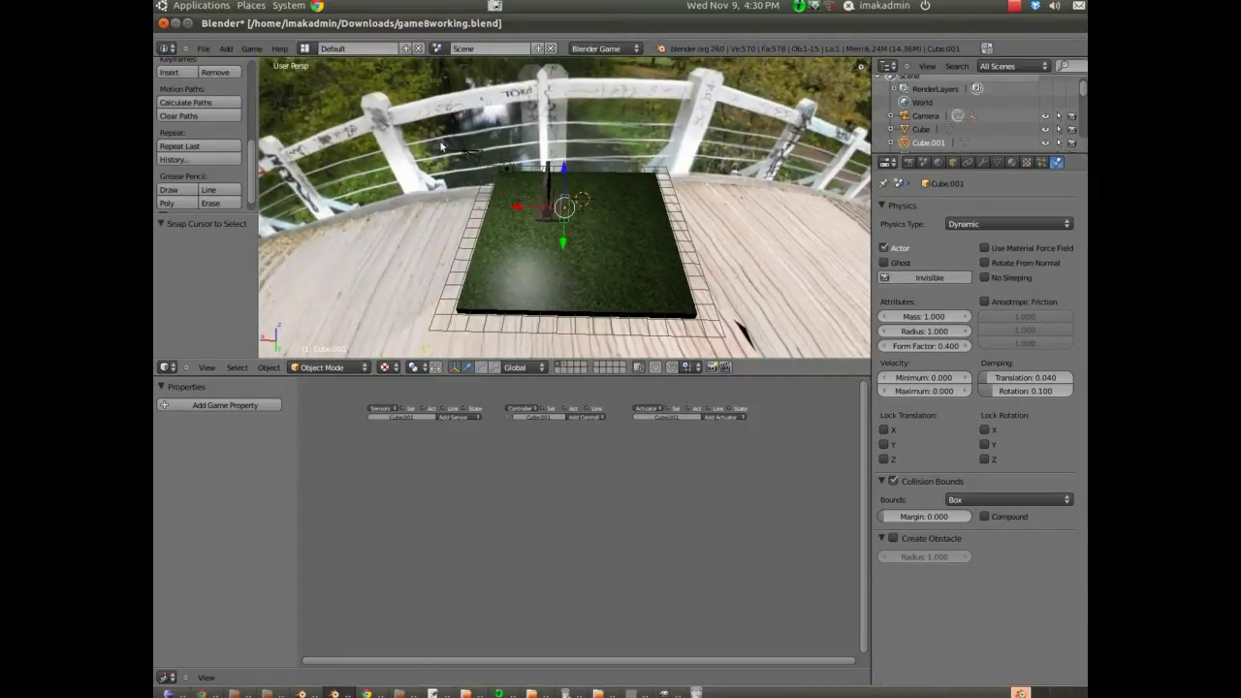
right_click(466, 155)
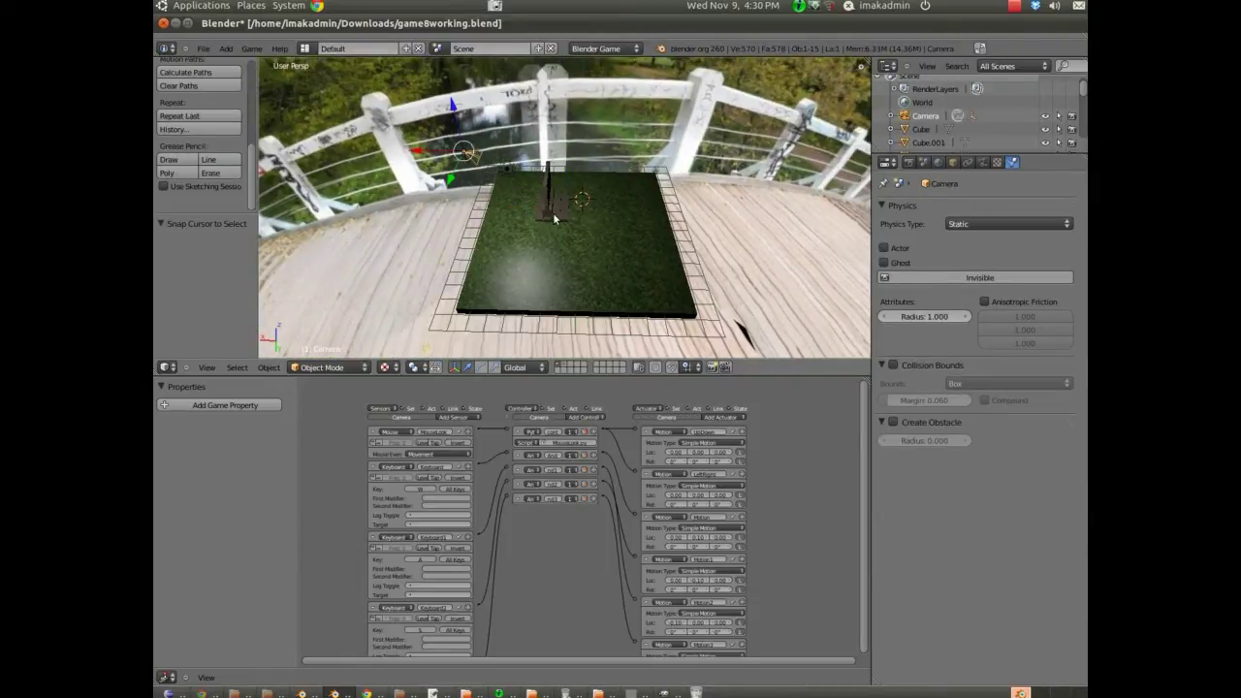
middle_drag(603, 207, 598, 179)
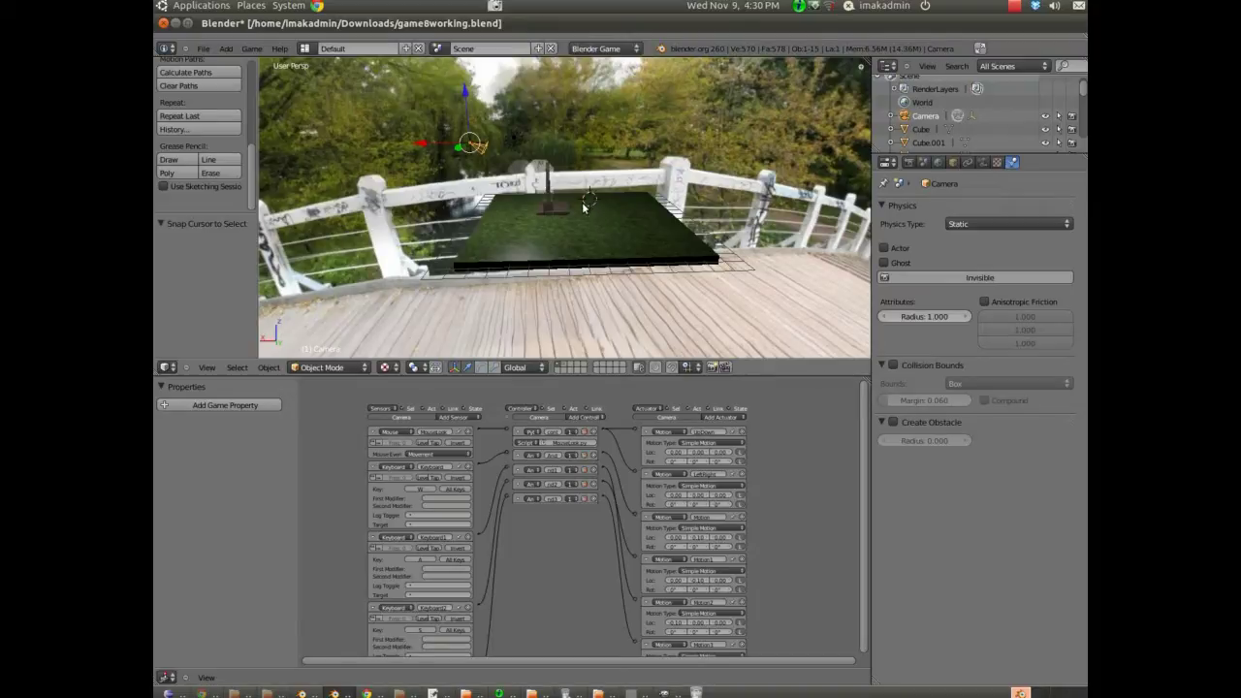
middle_drag(583, 207, 496, 187)
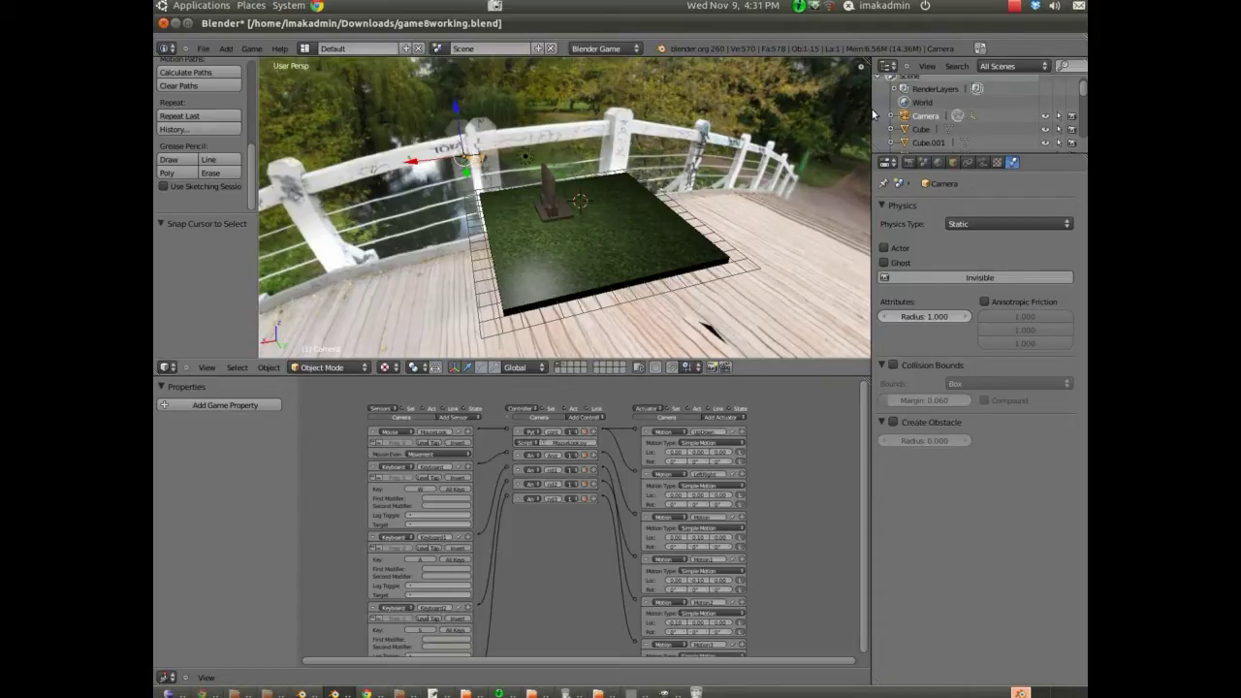
click(1014, 6)
click(970, 29)
click(204, 48)
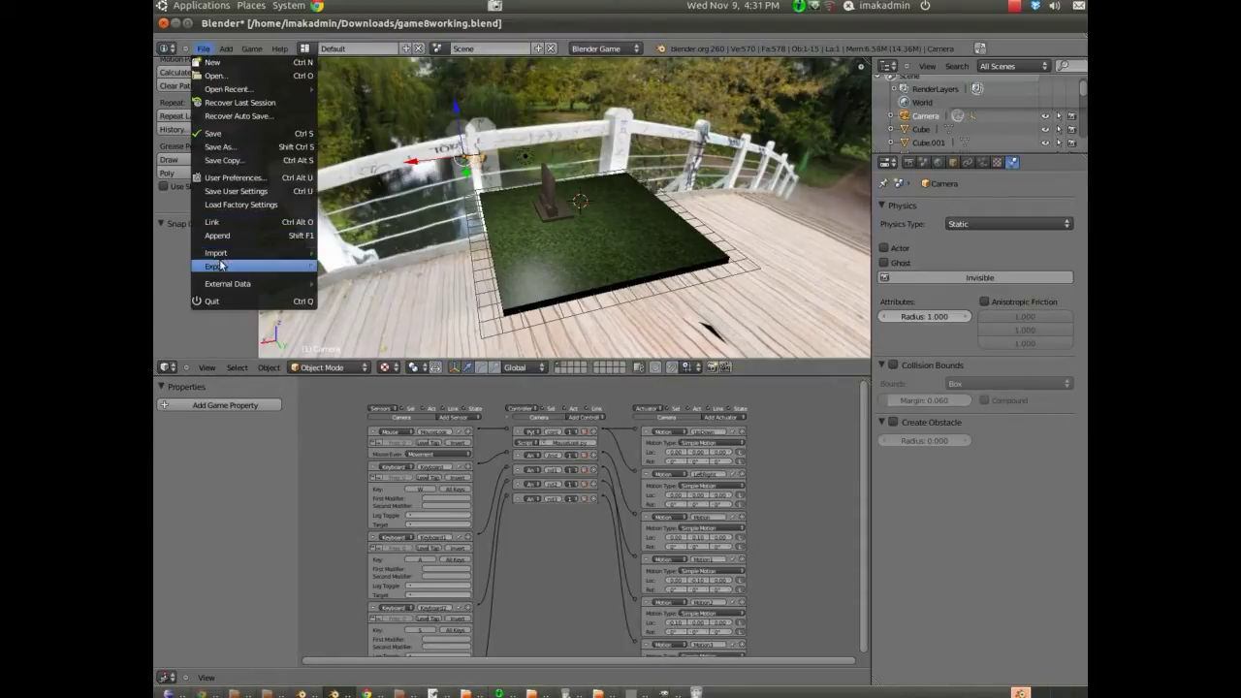
Choose Wavefront (.obj) from the File menu's Import submenu.
mouse_move(218, 254)
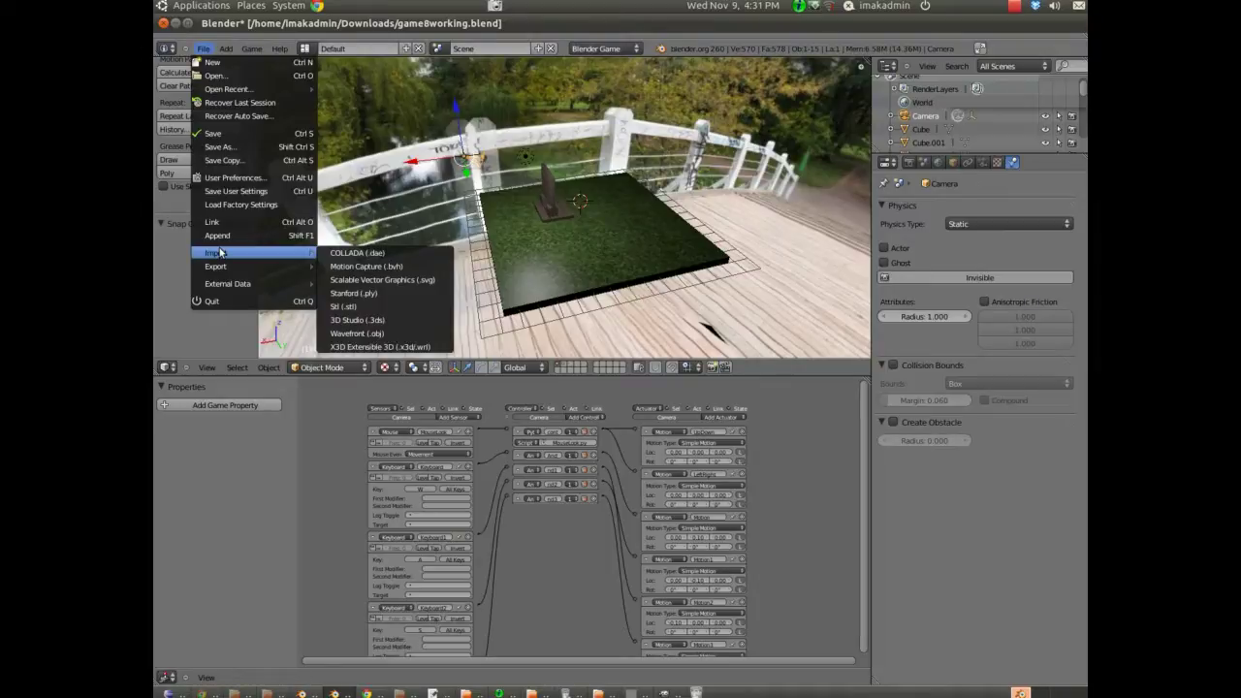
click(380, 332)
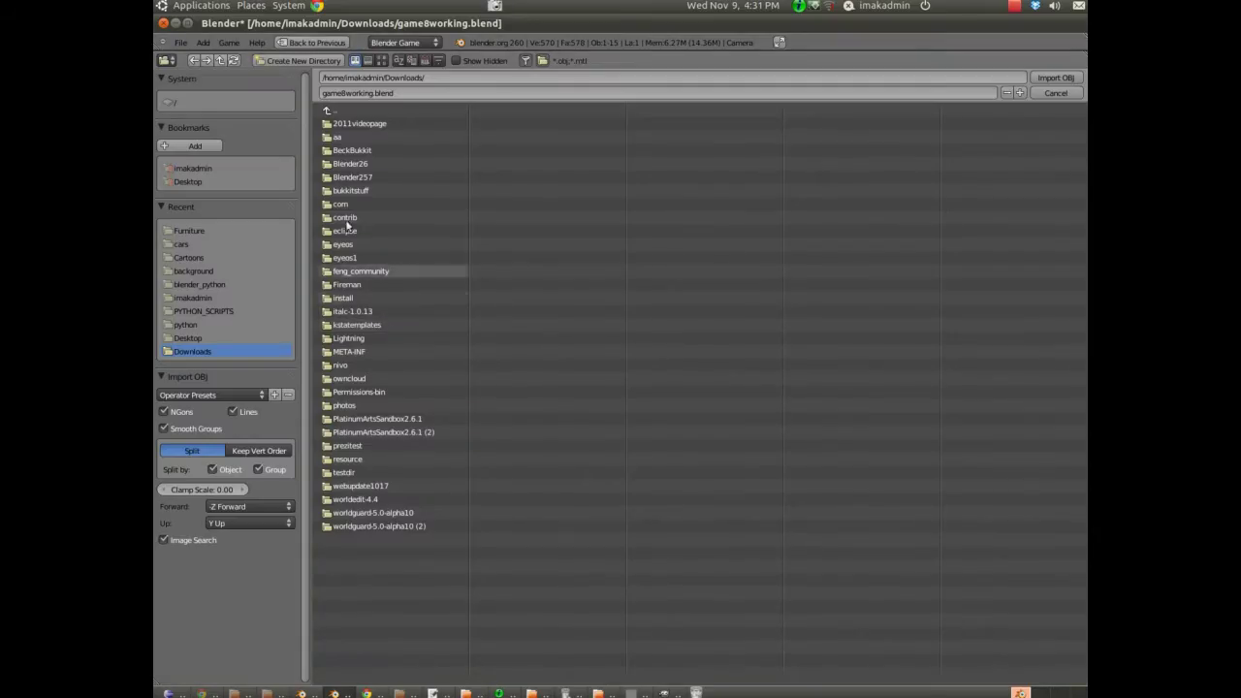
Browse to networkdrives/students/BECK_CLASSES/BLENDER_RESOURCES/BLENDER_MODELS/Furniture and import TV.obj.
click(327, 110)
click(327, 110)
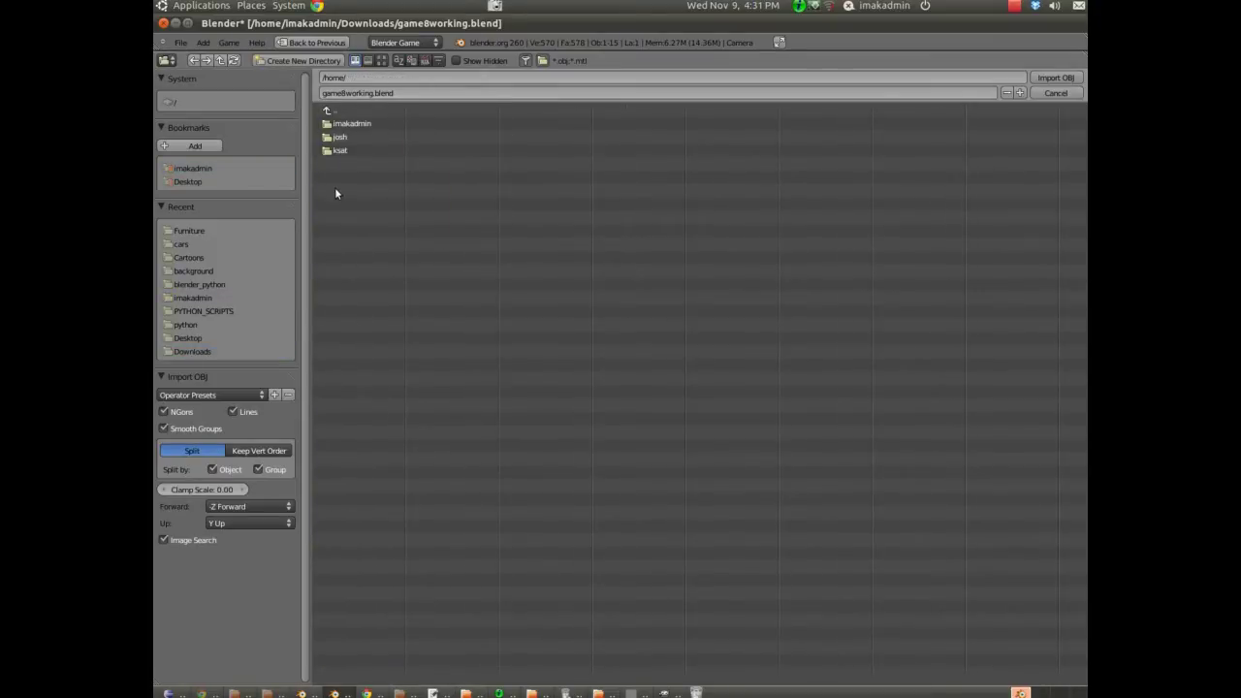
click(329, 109)
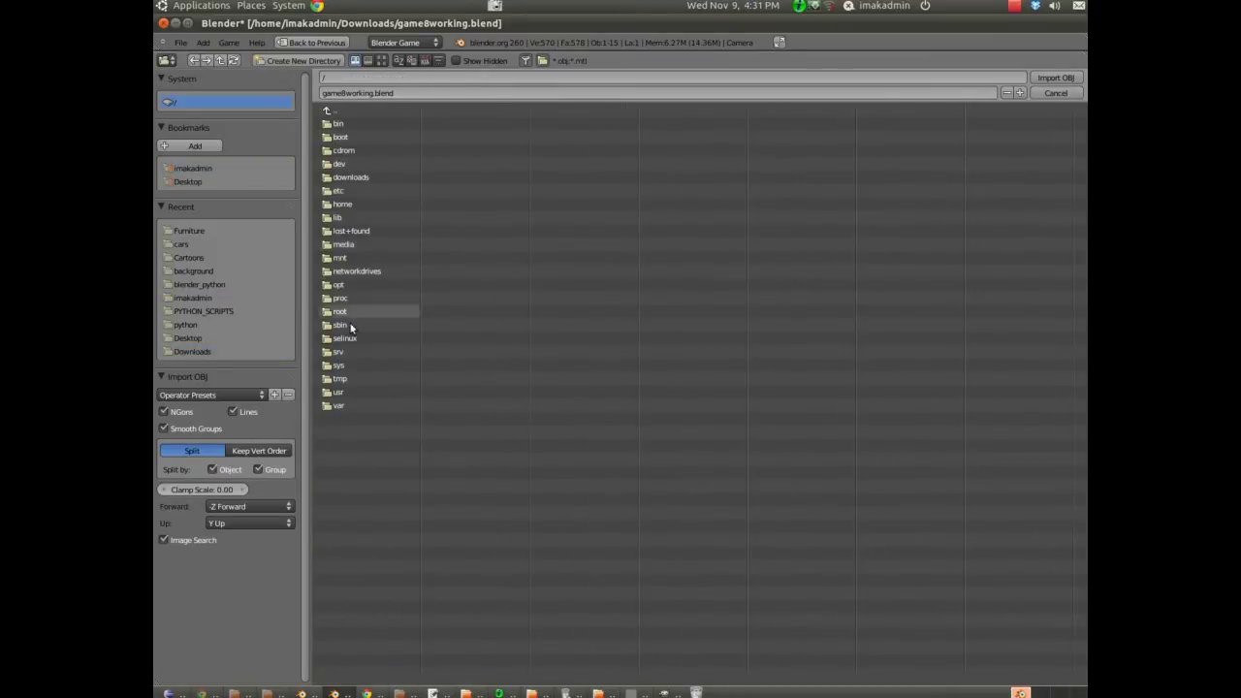
click(355, 271)
click(353, 187)
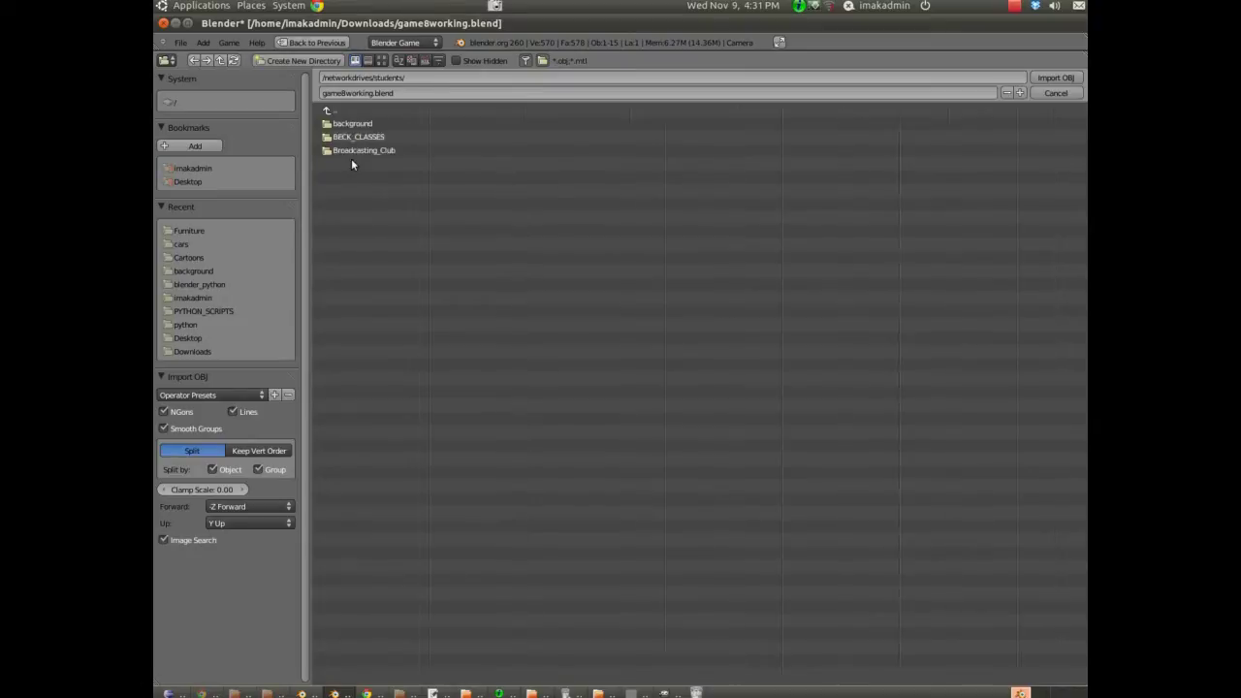
click(355, 137)
click(356, 163)
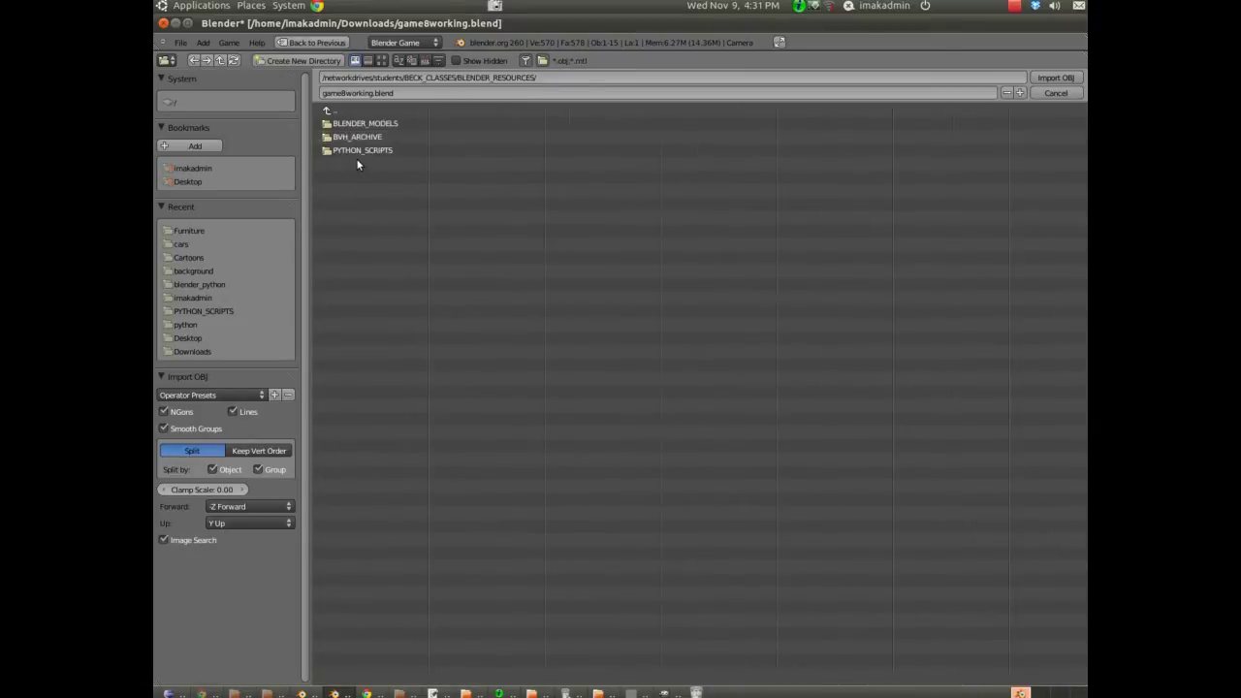
click(348, 124)
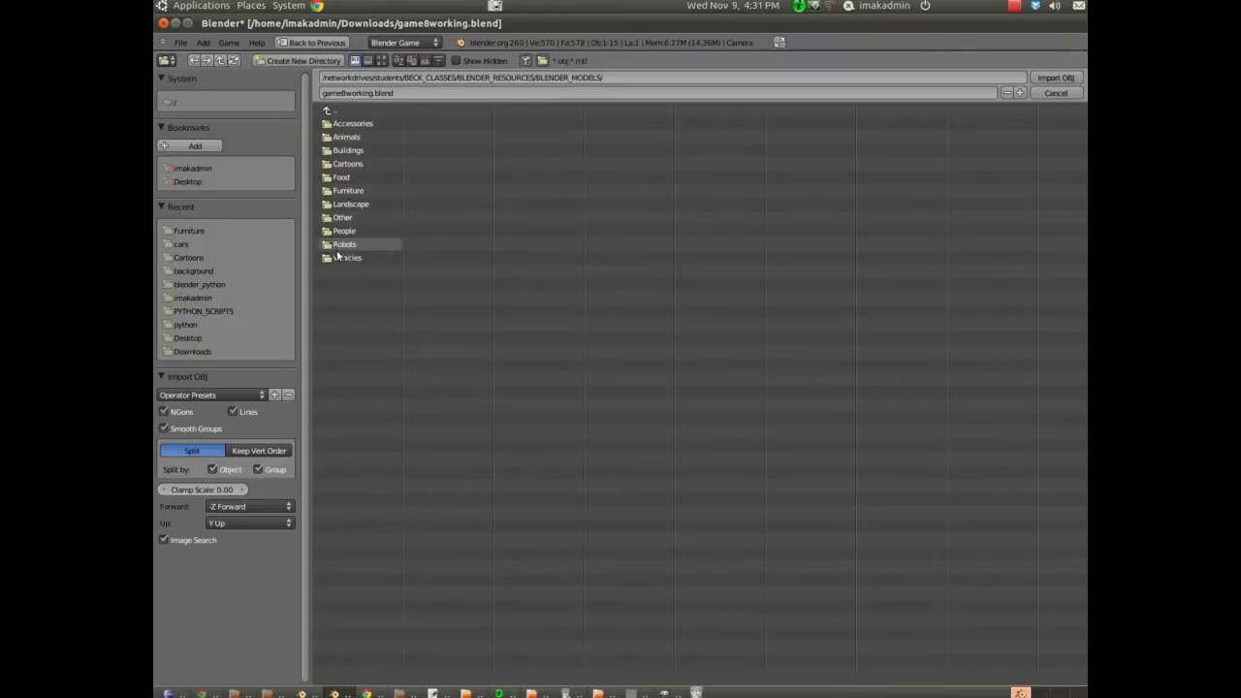
click(340, 192)
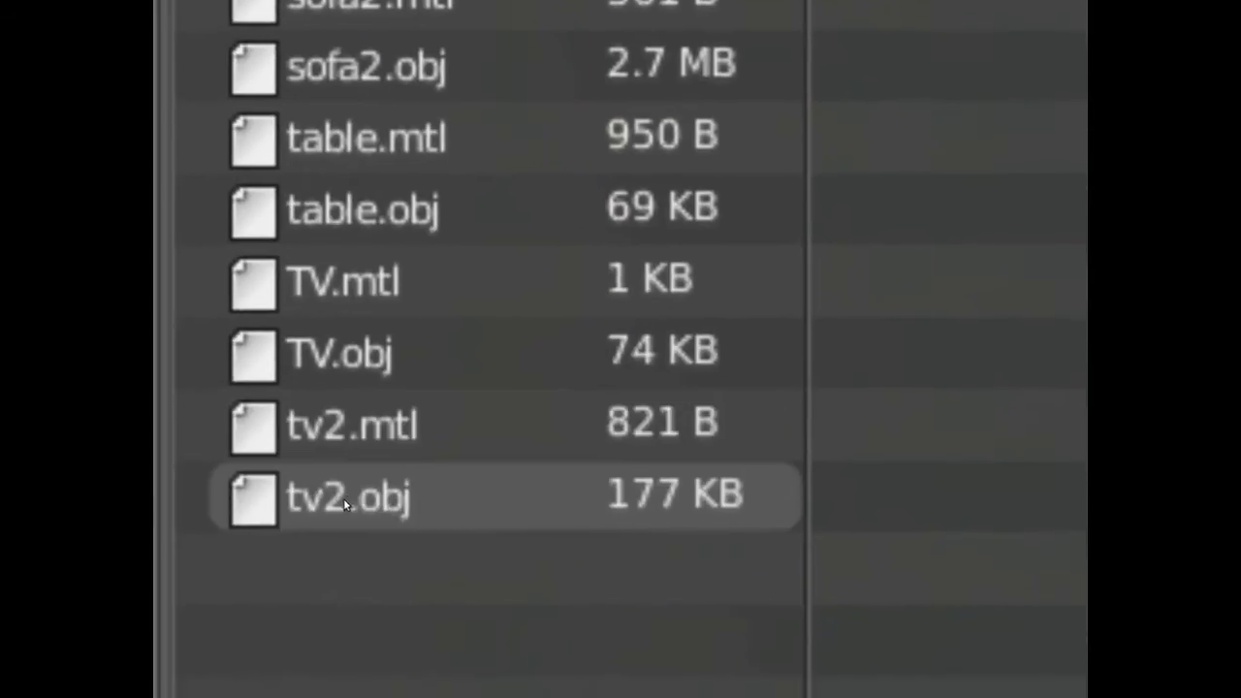
click(305, 345)
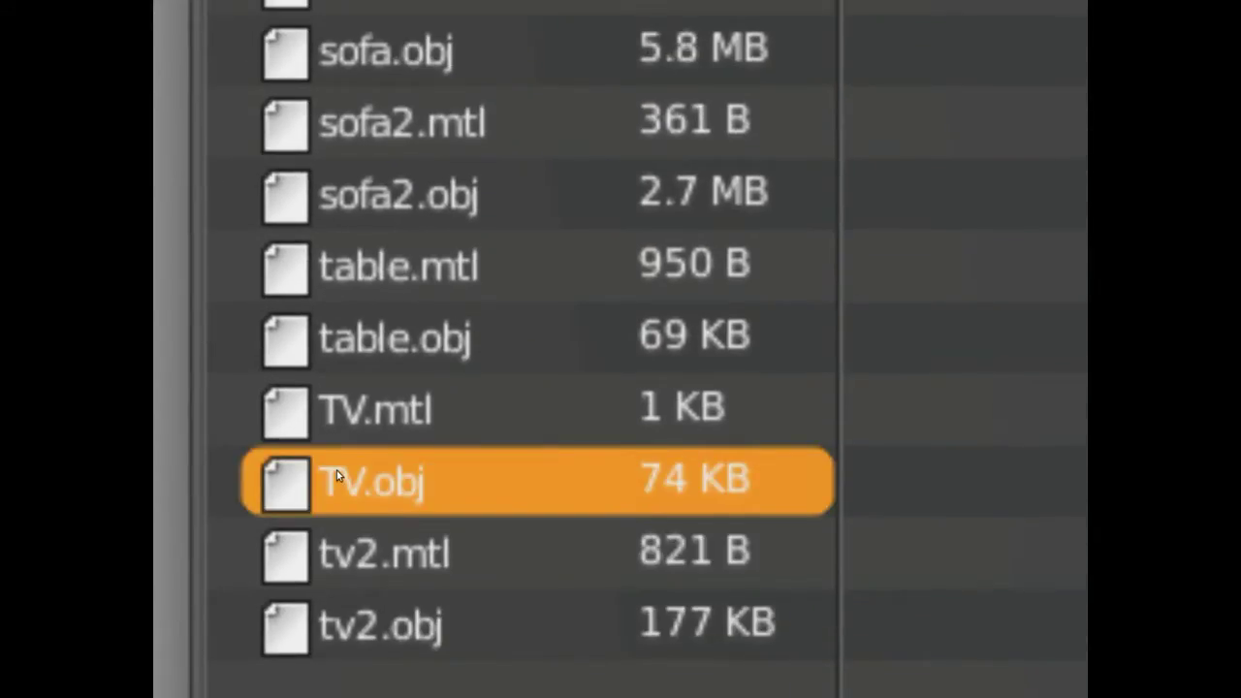
double_click(337, 470)
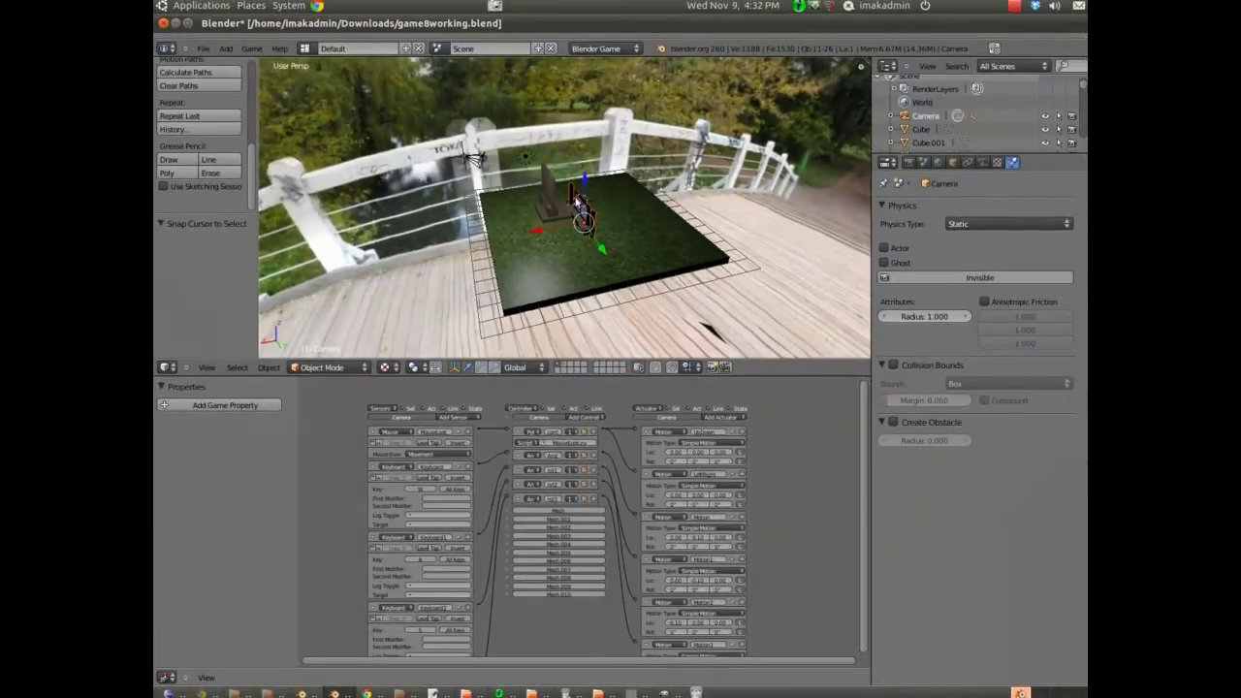
Raise the camera, then move it along X to -0.505.
middle_drag(473, 157, 594, 245)
drag(620, 199, 602, 200)
middle_drag(629, 204, 548, 148)
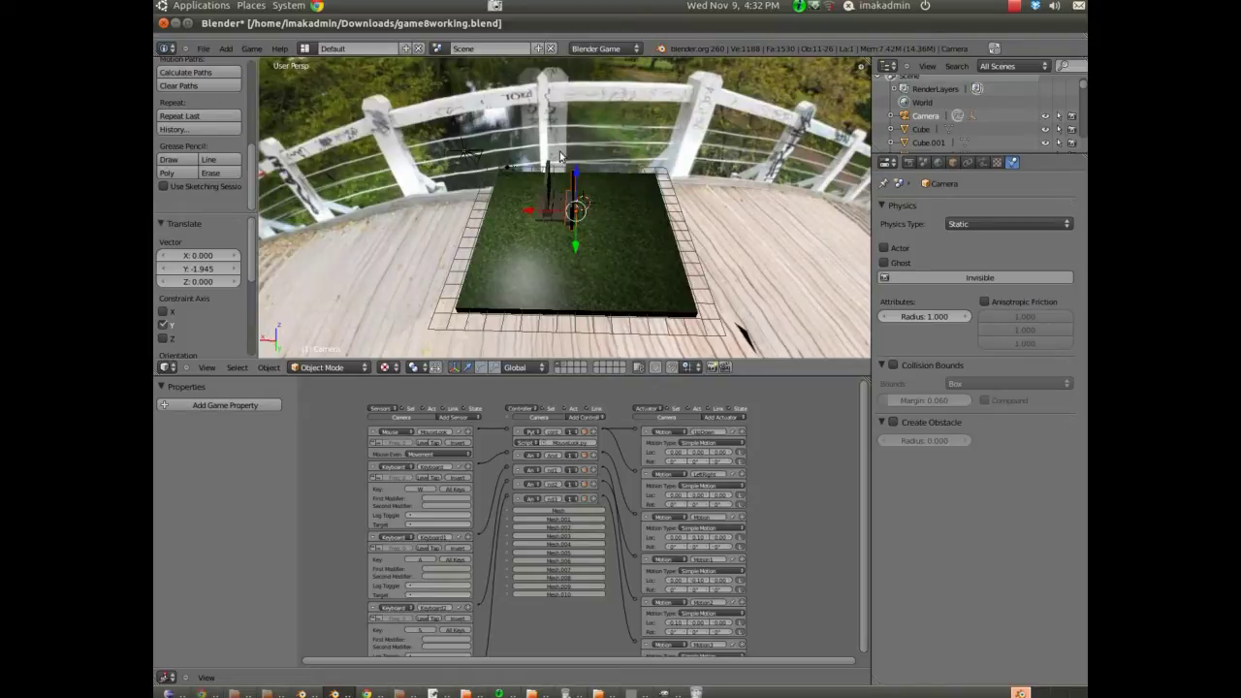
key(g)
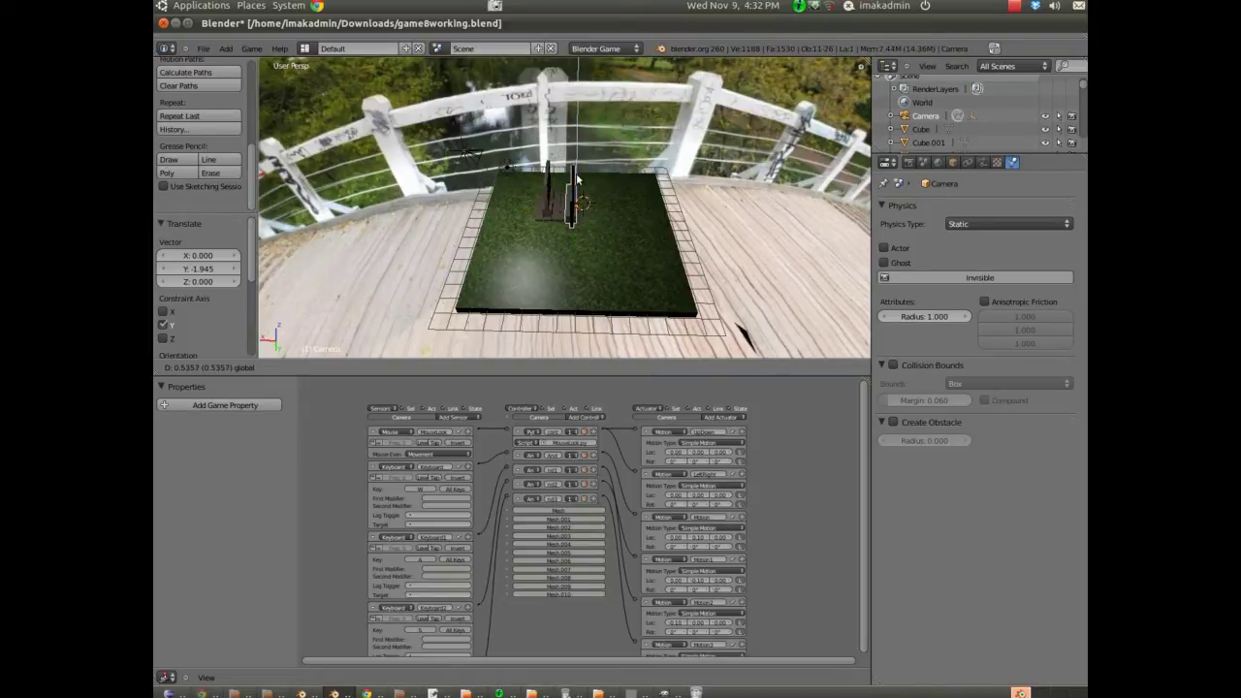
click(568, 202)
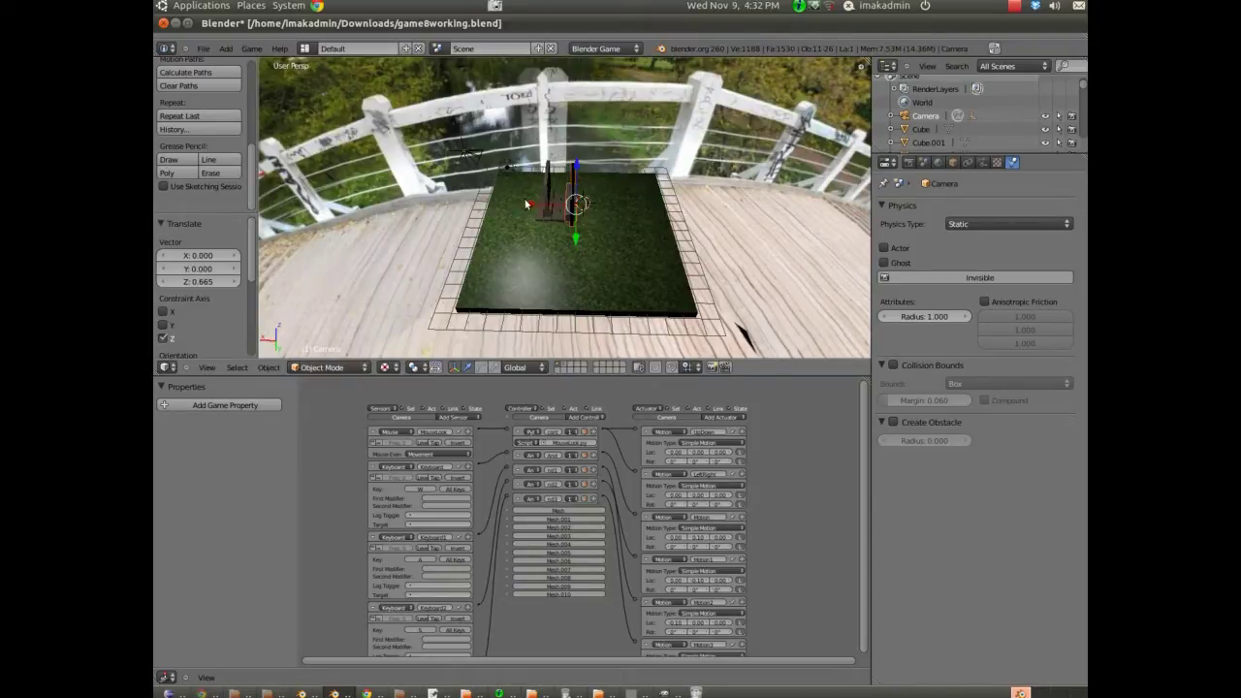
key(g)
key(x)
click(532, 203)
Select the TV mesh Mesh.009 and zoom to a closer oblique view of it.
mouse_move(532, 203)
middle_down()
mouse_move(582, 239)
mouse_move(543, 244)
mouse_move(578, 225)
mouse_move(541, 219)
mouse_move(548, 201)
middle_up()
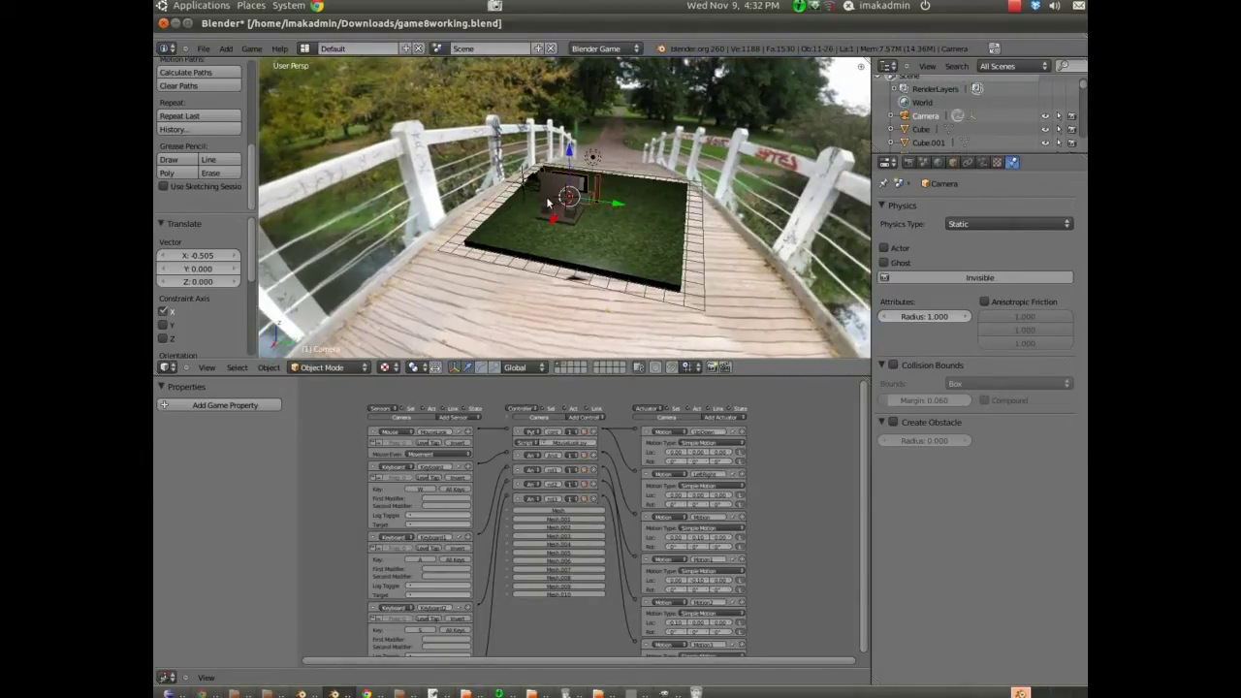
right_click(589, 191)
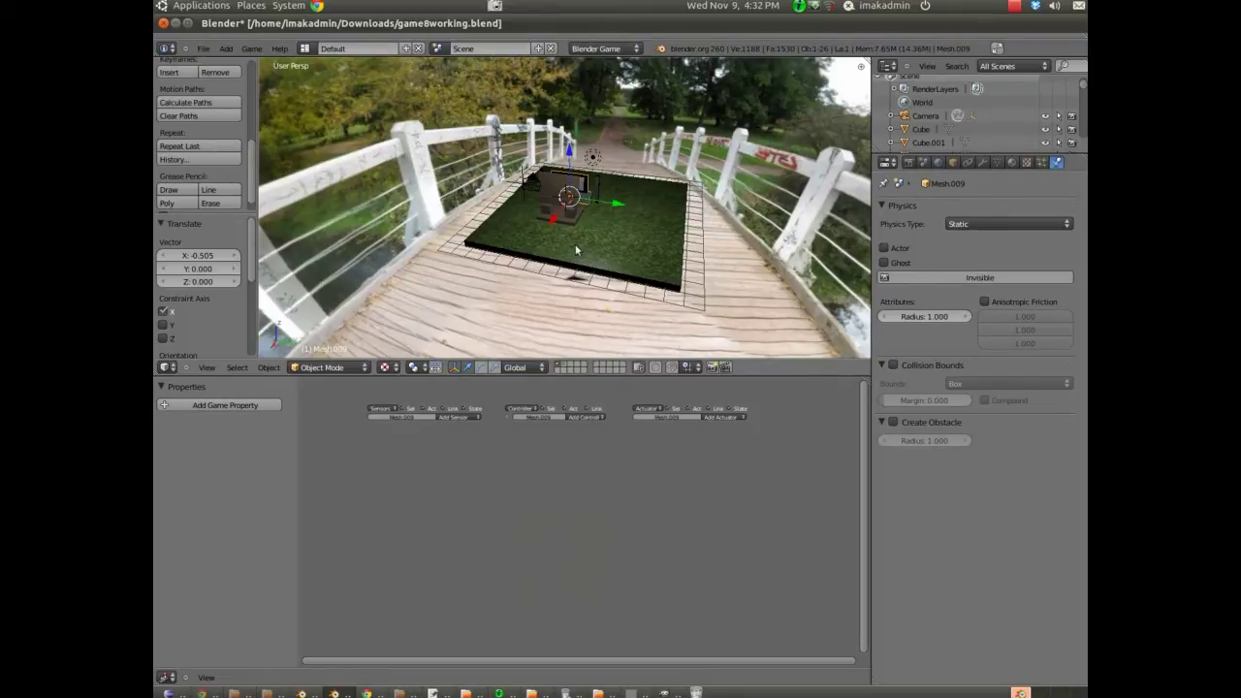
scroll(577, 250, up, 3)
middle_drag(576, 250, 458, 520)
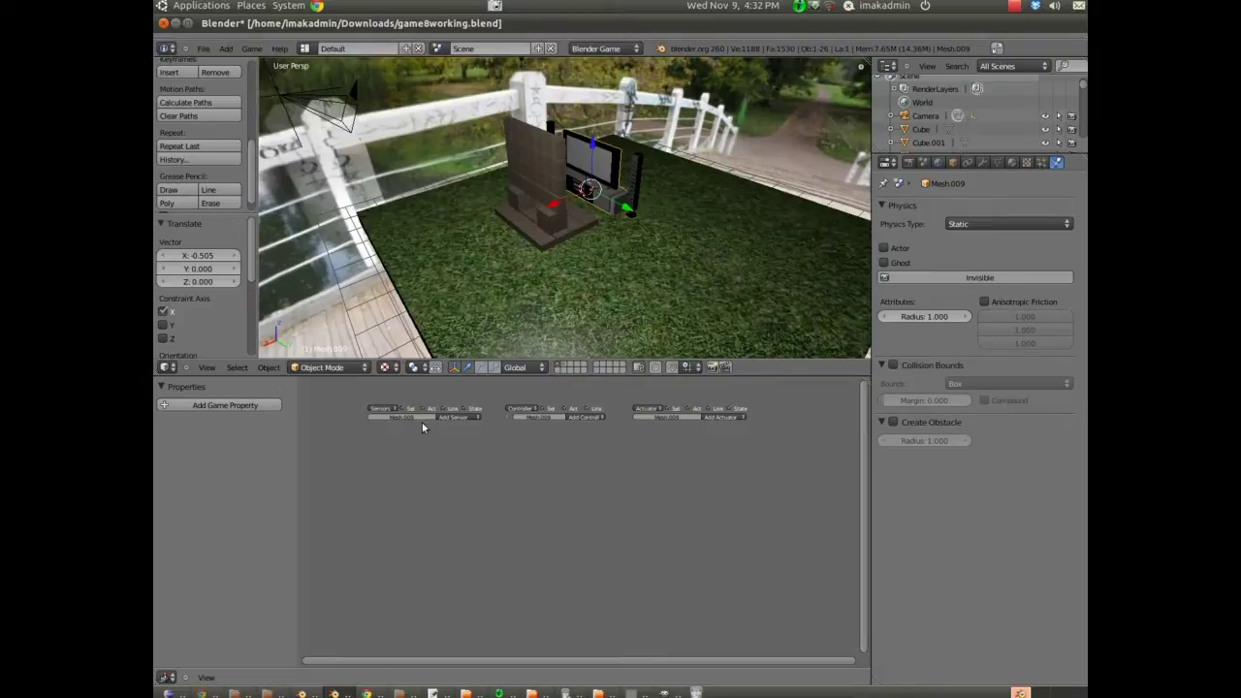
Add a Collision sensor, And controller and Message actuator to Mesh.009 and link them in sequence.
click(452, 418)
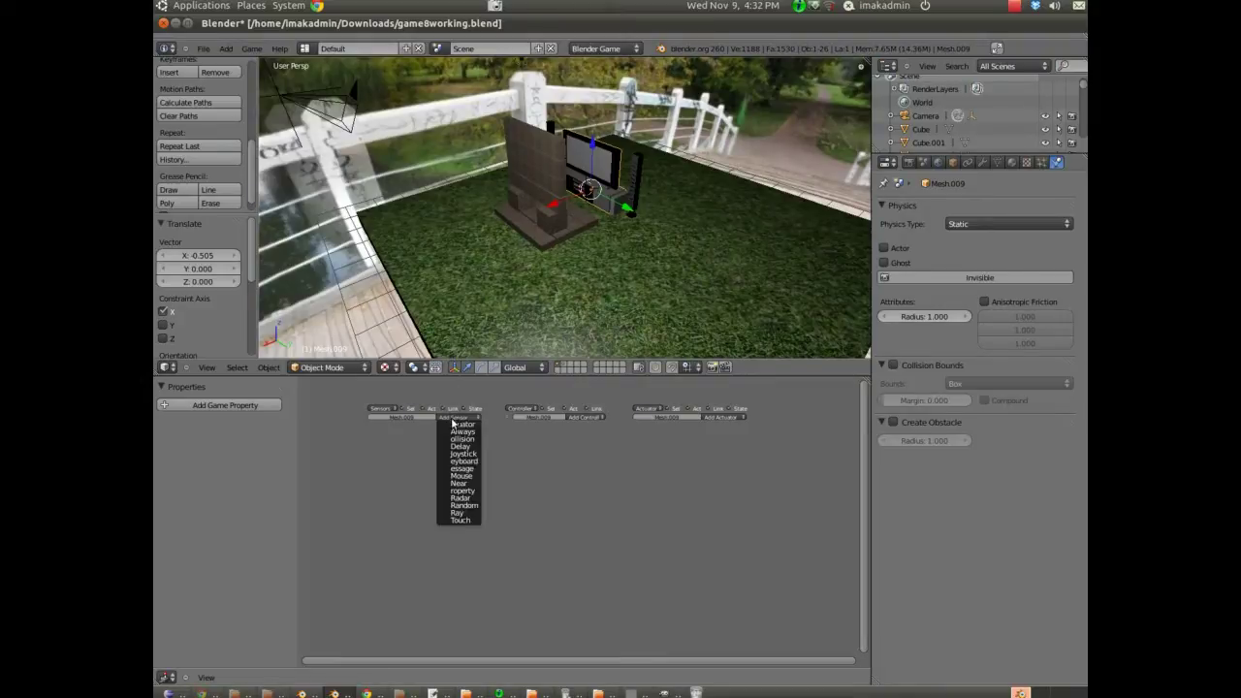
click(462, 439)
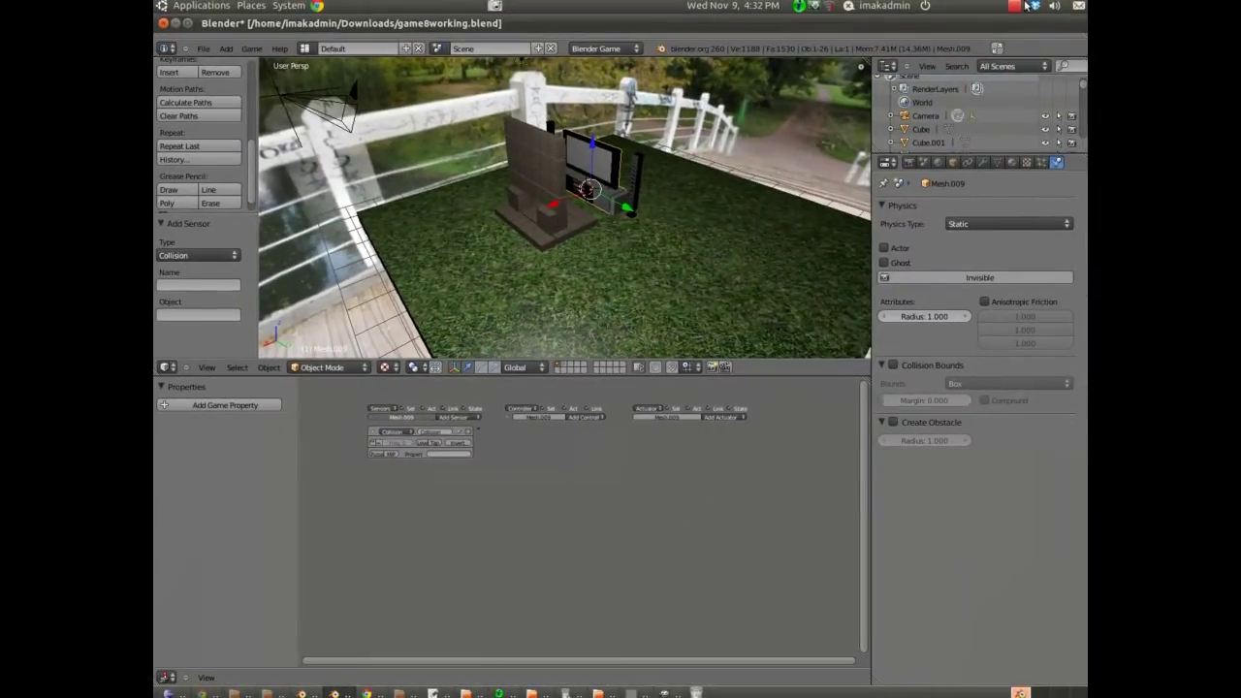
click(1026, 6)
click(1018, 35)
click(572, 416)
click(579, 430)
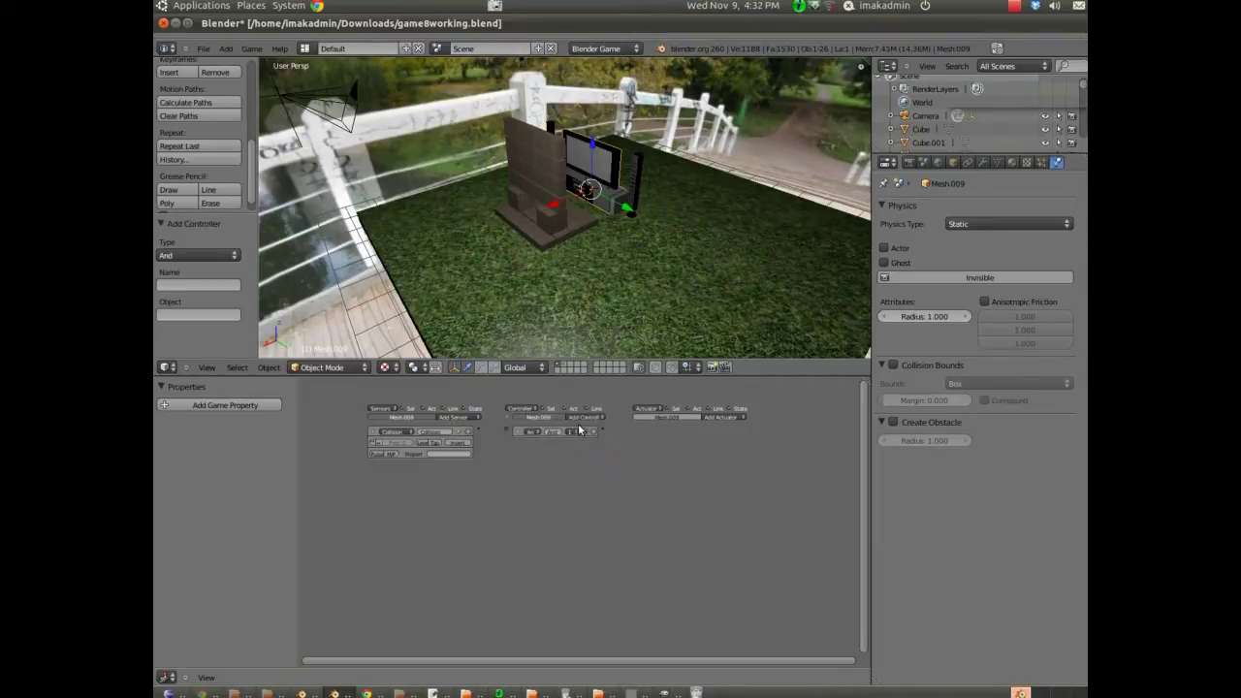
click(719, 418)
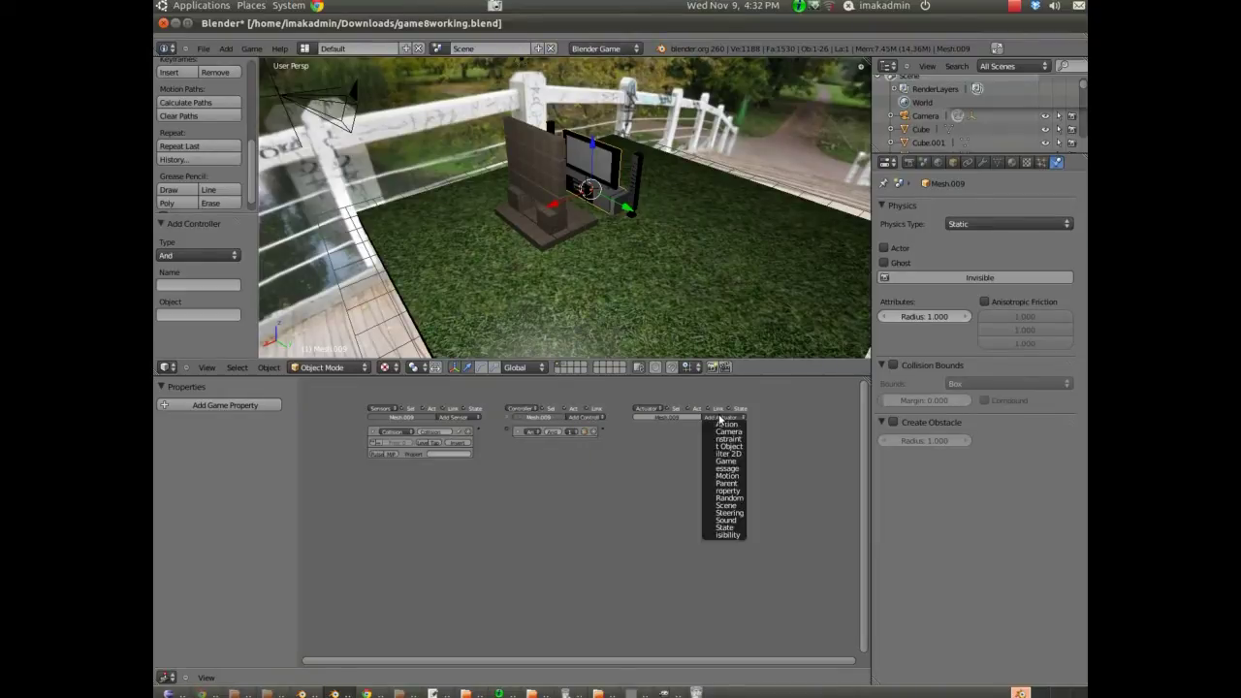
click(733, 470)
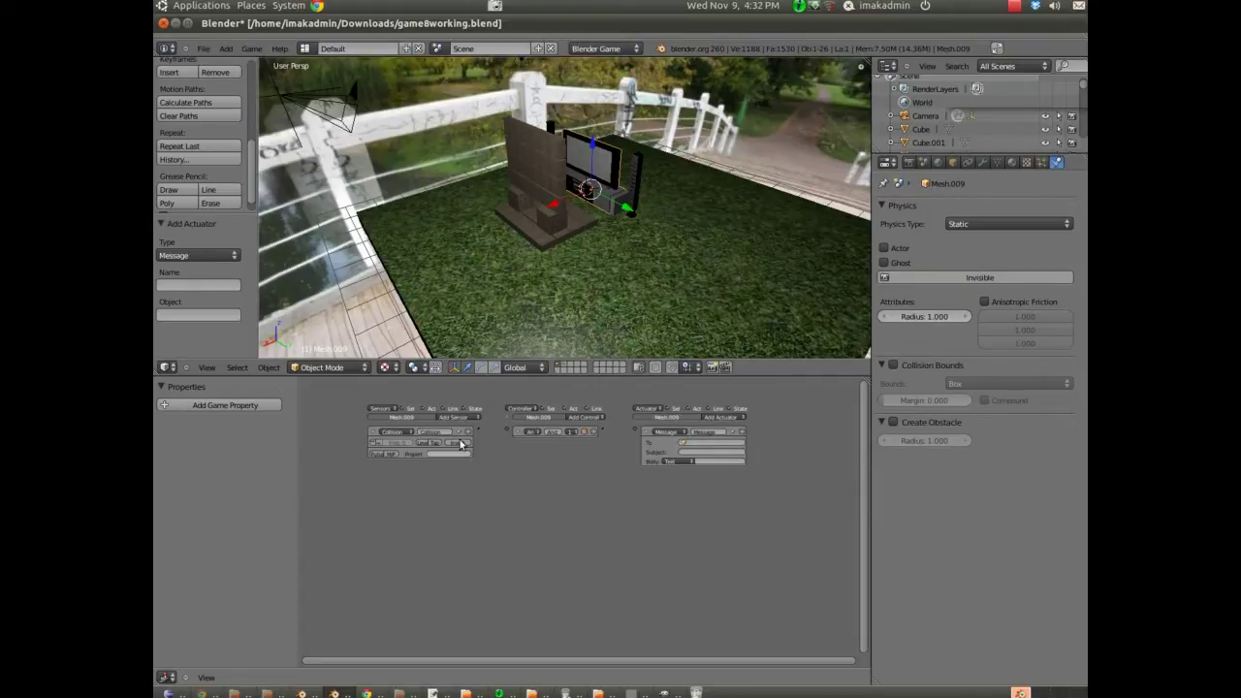
drag(475, 427, 512, 433)
drag(603, 431, 639, 433)
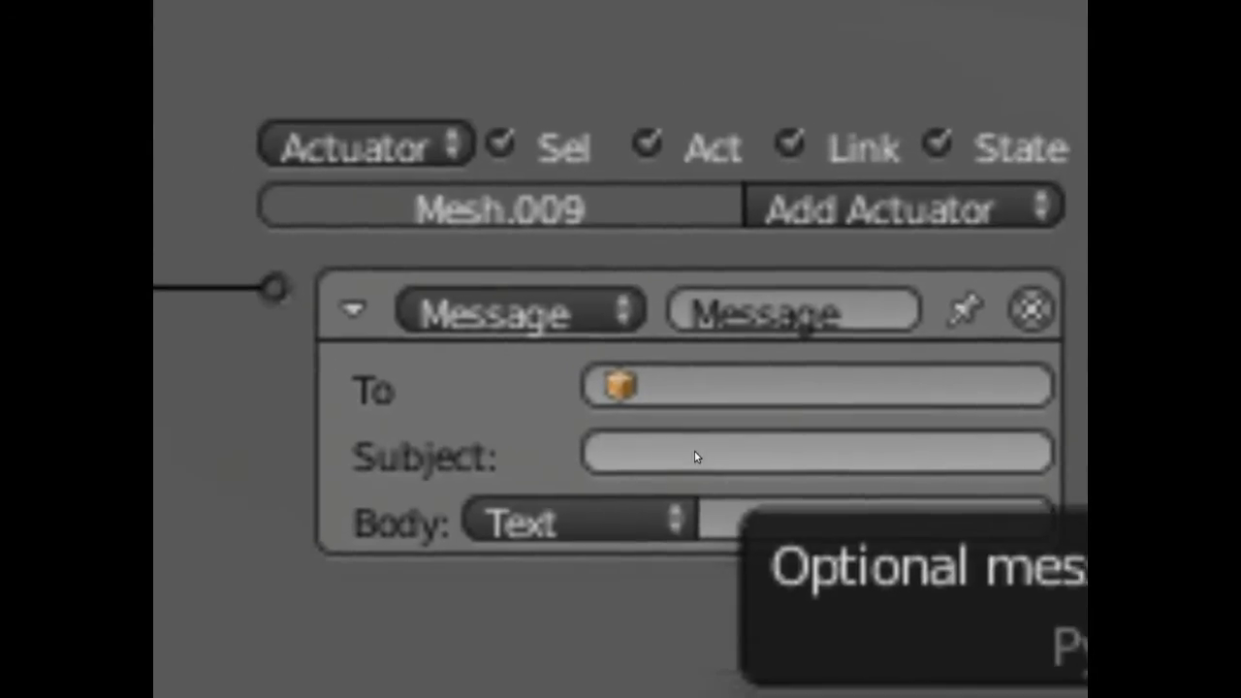
Enter hitcount as both the Message actuator's Subject and its Body text.
click(694, 456)
text(hitcou)
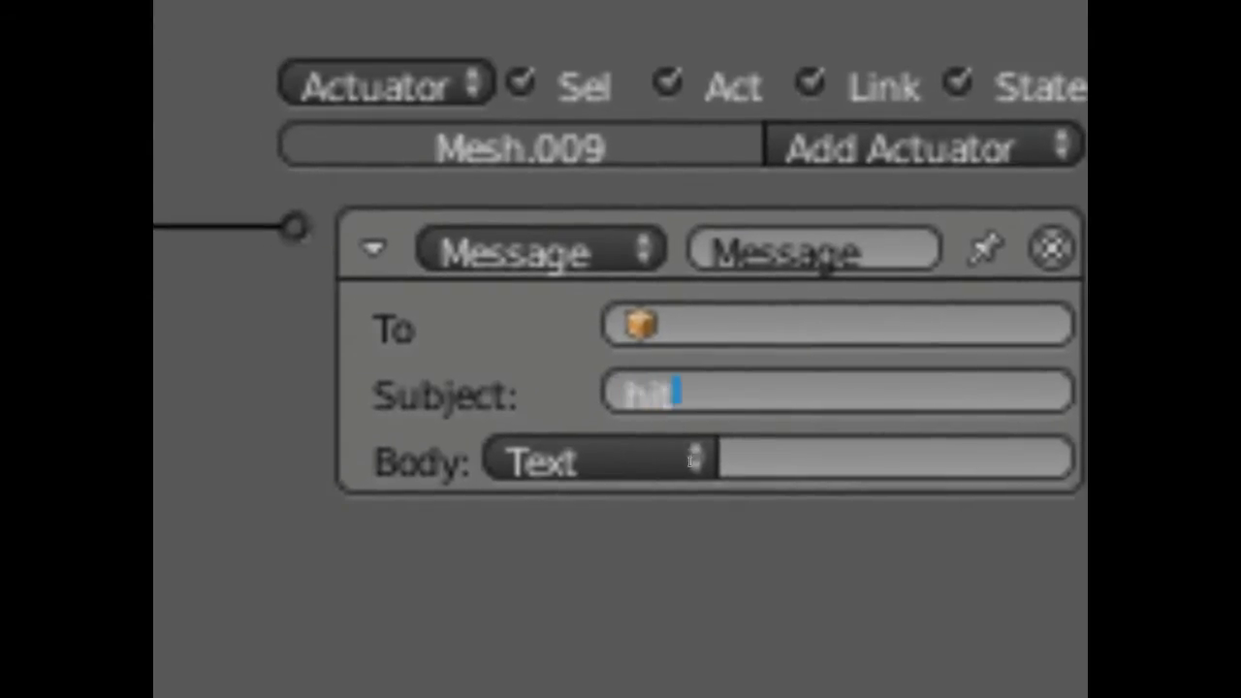
text(nt)
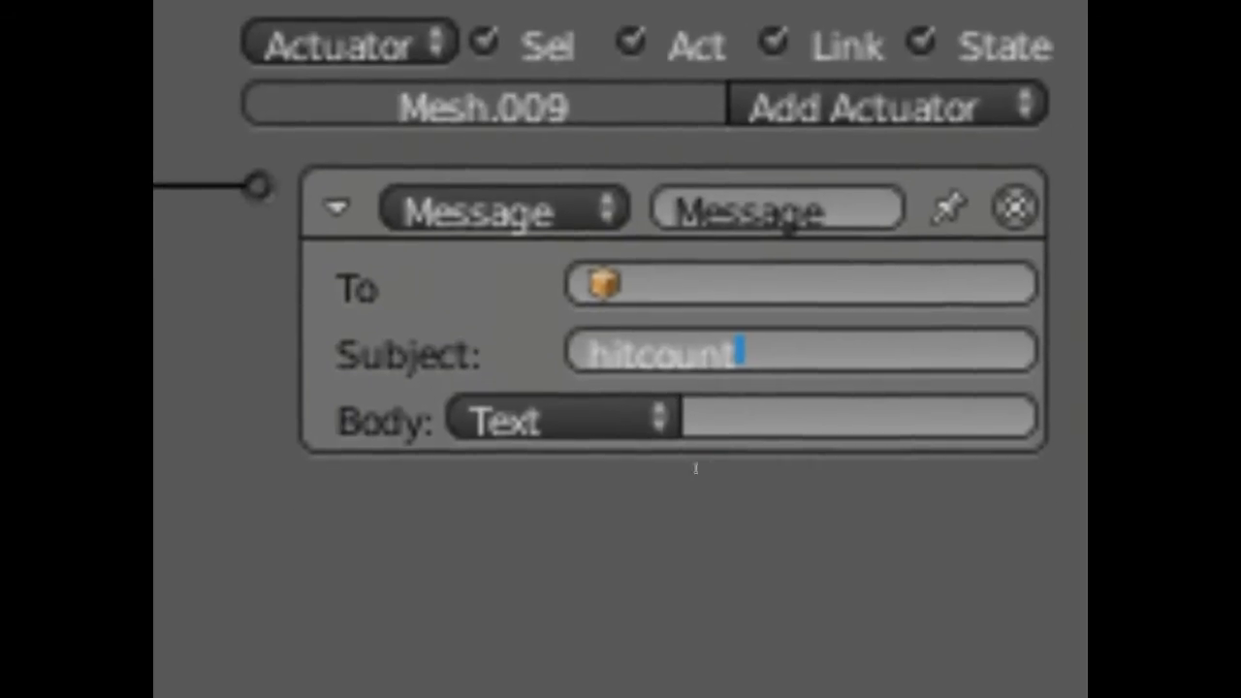
key(Return)
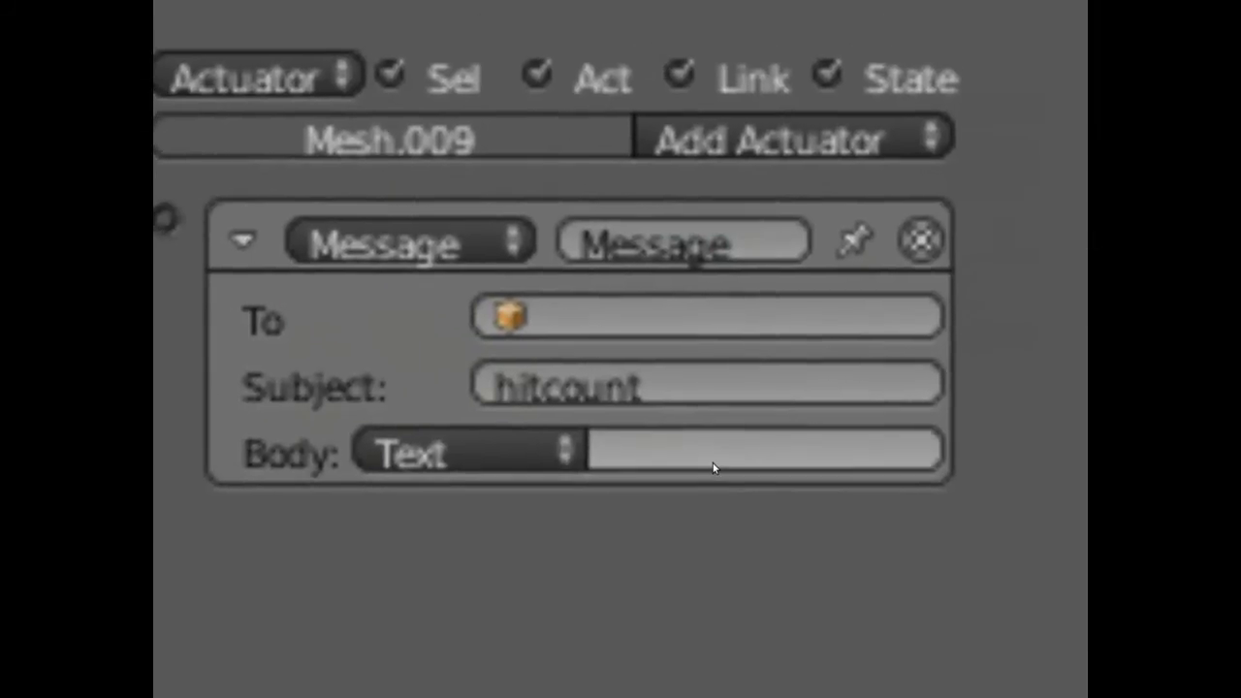
click(1002, 602)
text(hitcount)
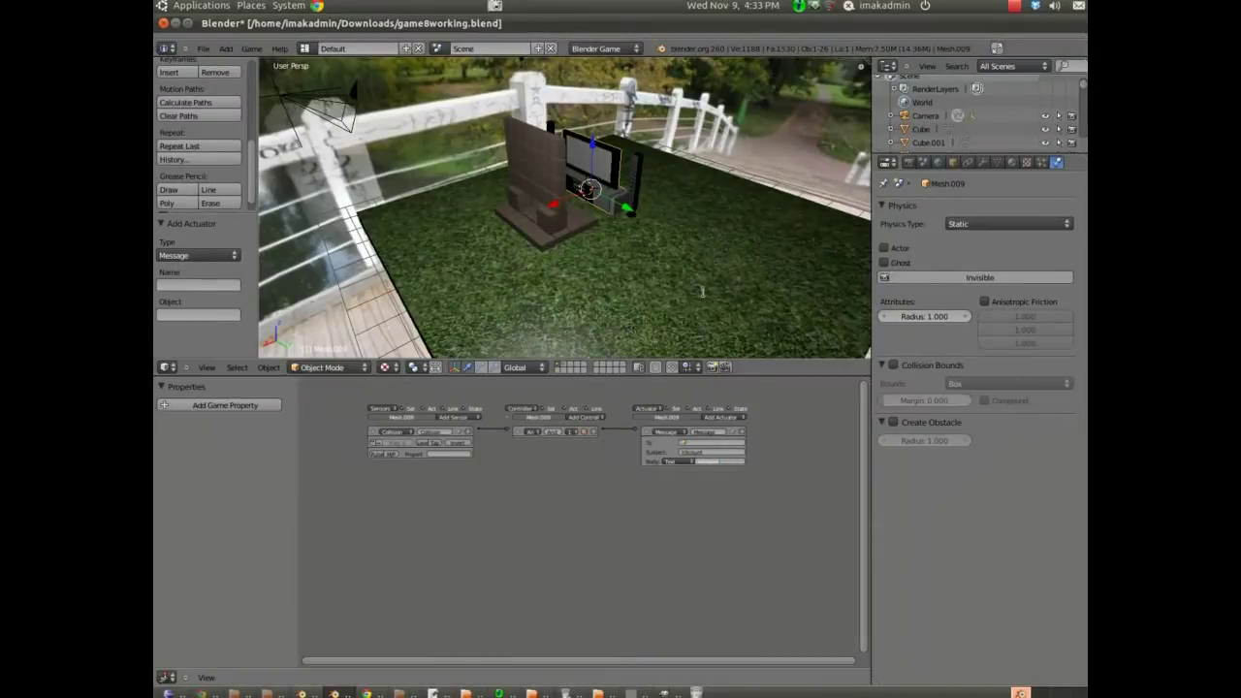
middle_drag(712, 175, 669, 194)
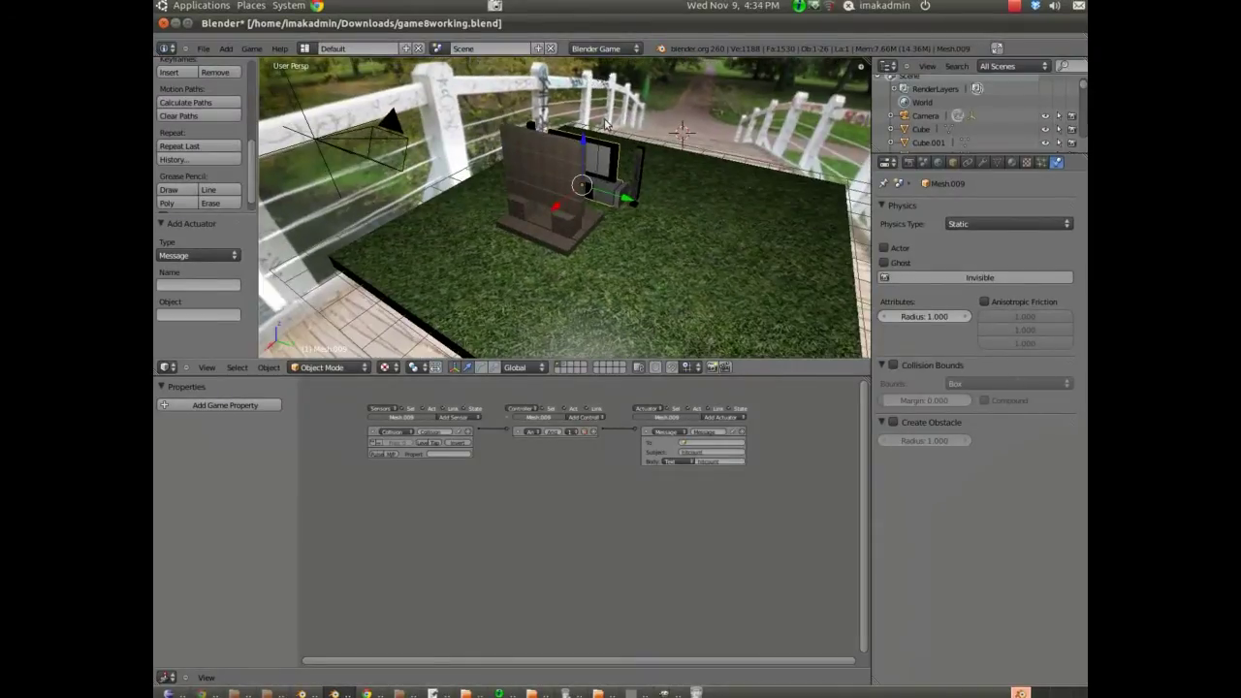
Add Empty.001 to the scene and give its logic a Message sensor and an And controller.
click(226, 49)
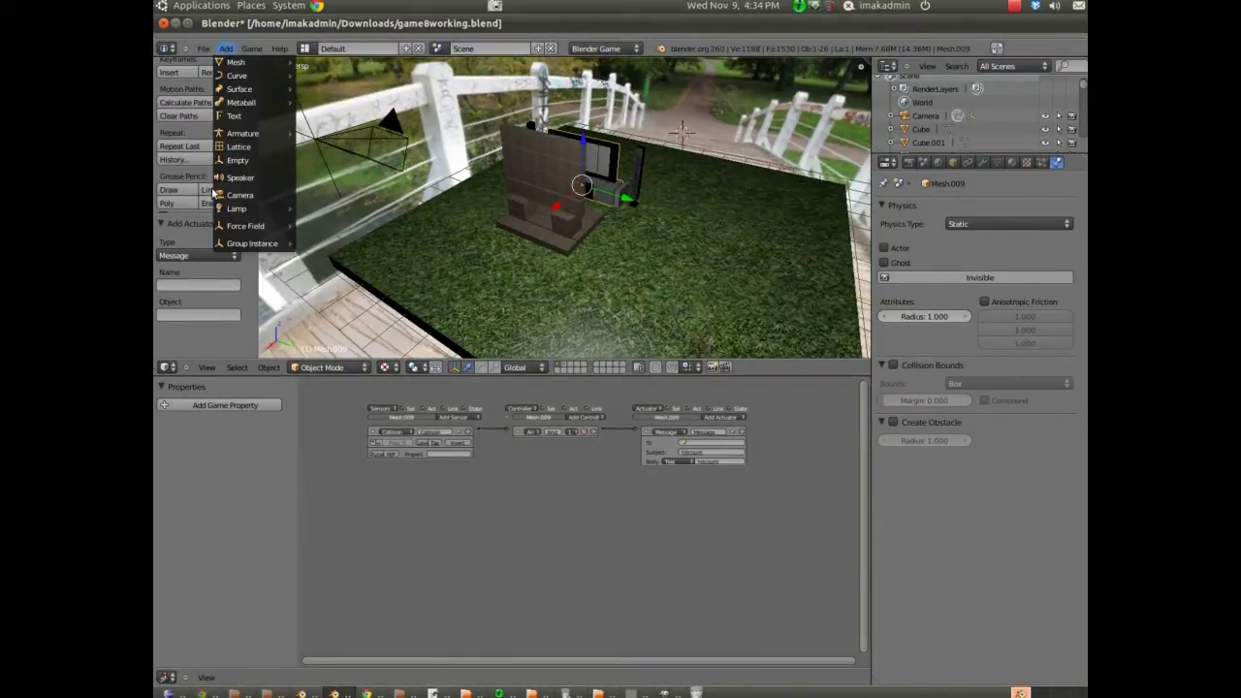
click(237, 160)
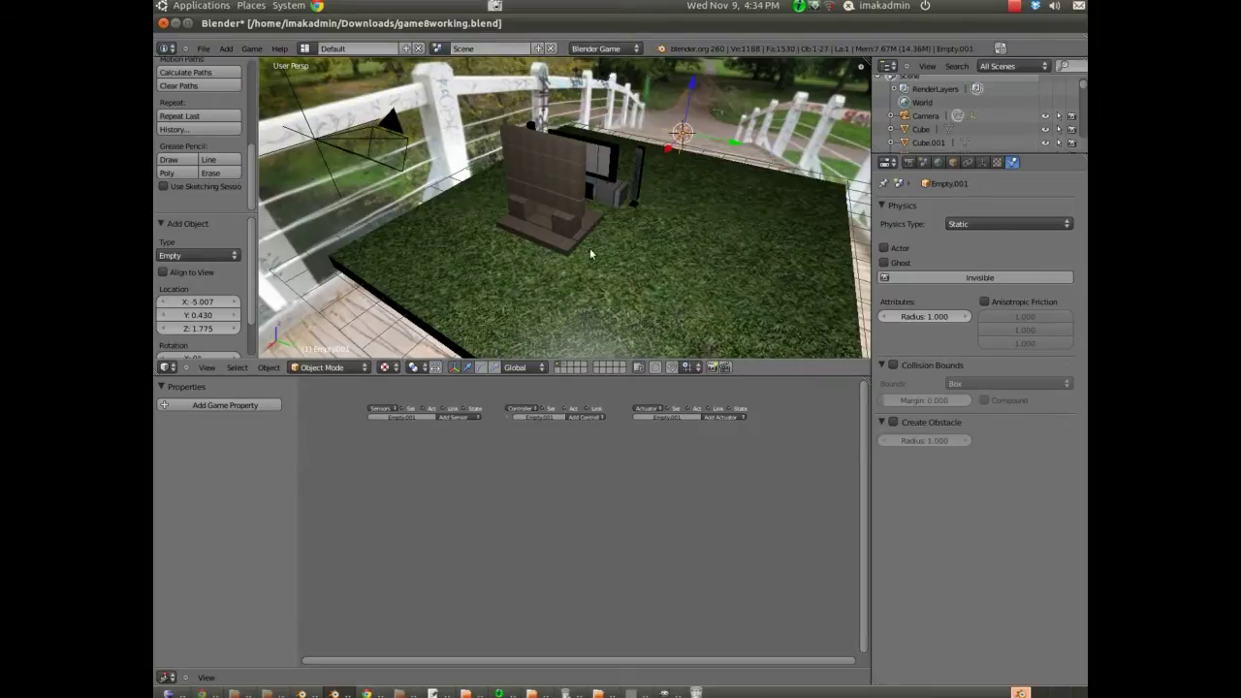
click(472, 417)
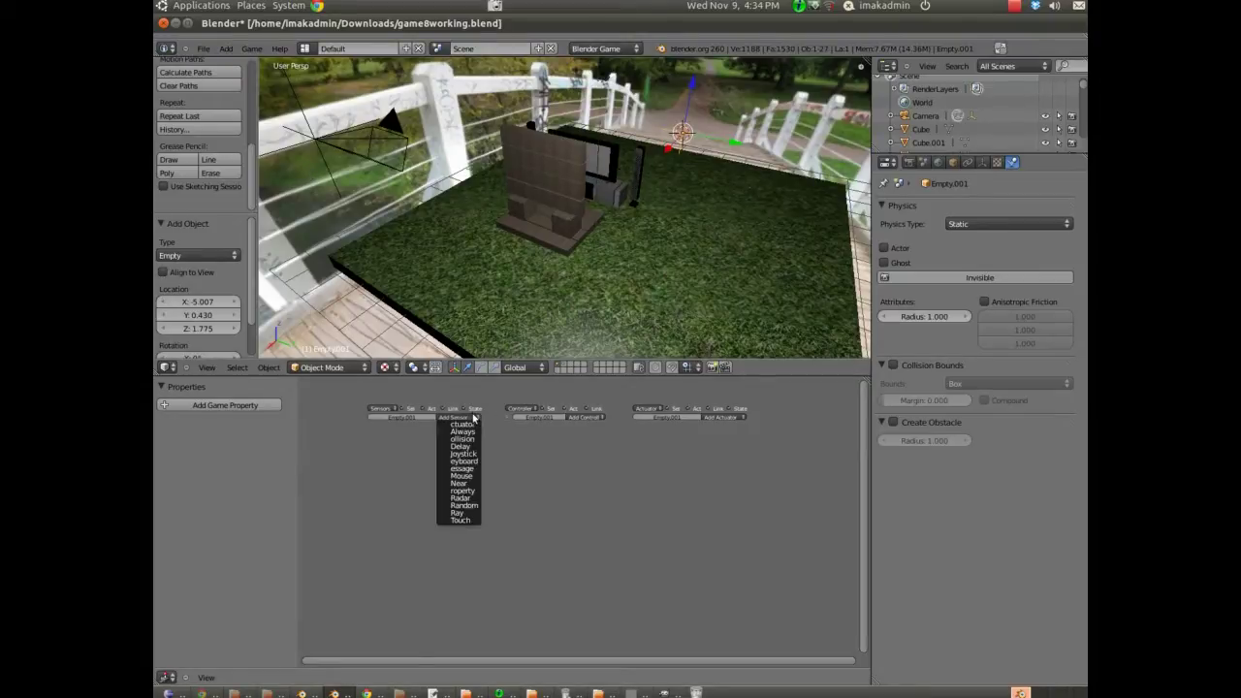
click(466, 468)
click(569, 421)
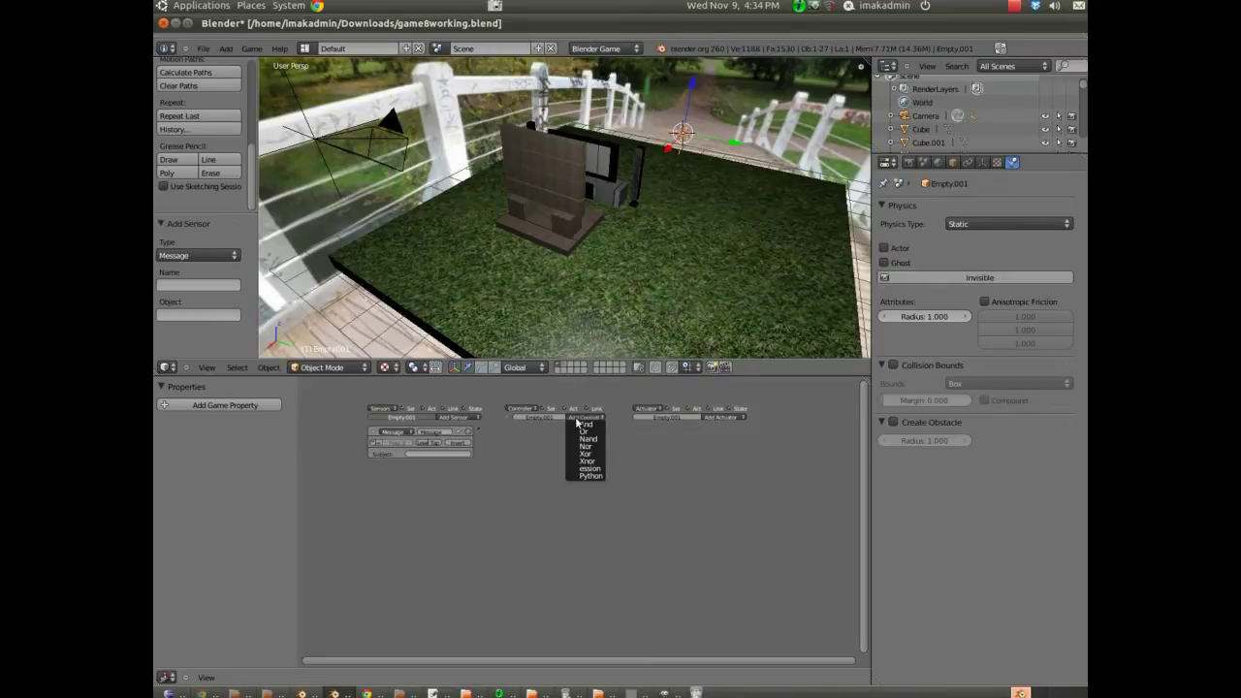
click(580, 425)
click(717, 419)
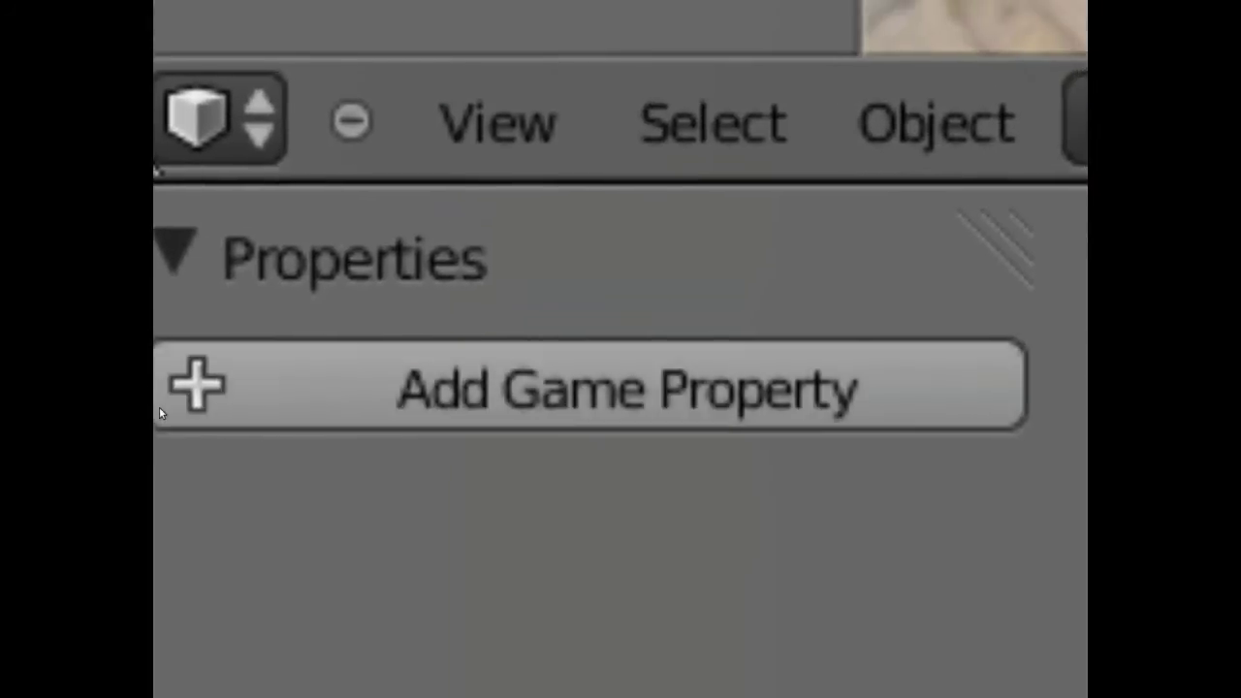
Add a game property to Empty.001, rename it hc, and change its type to Integer.
click(182, 390)
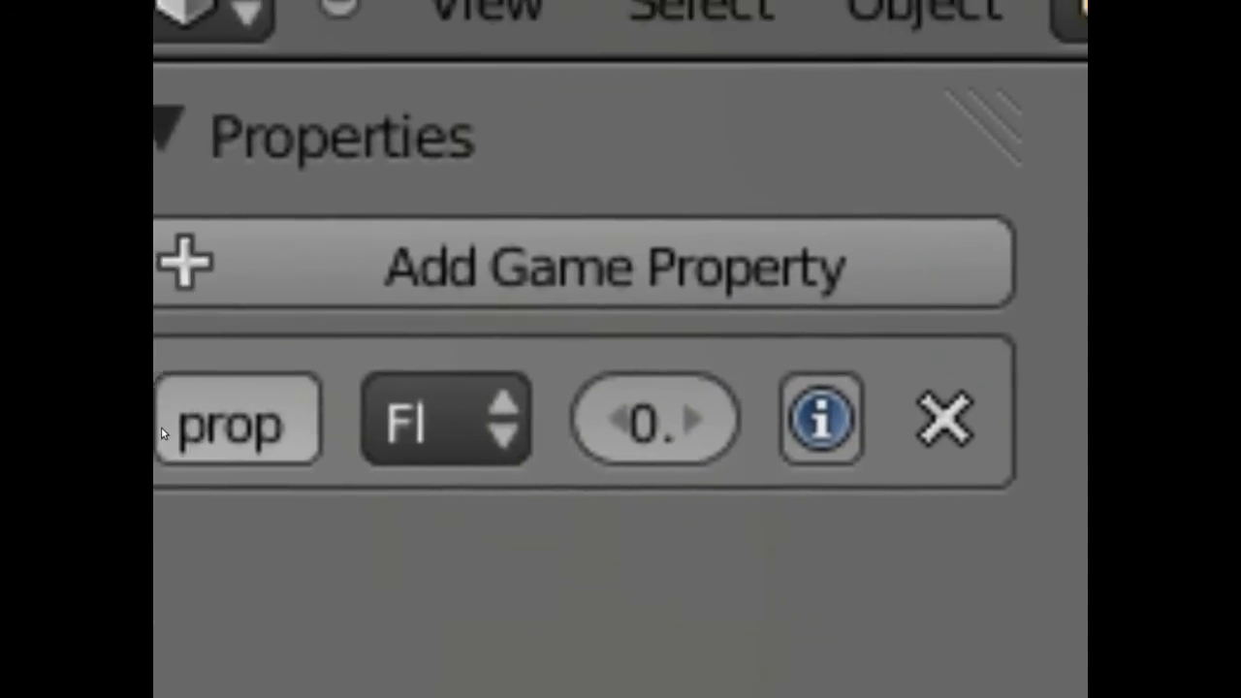
click(203, 548)
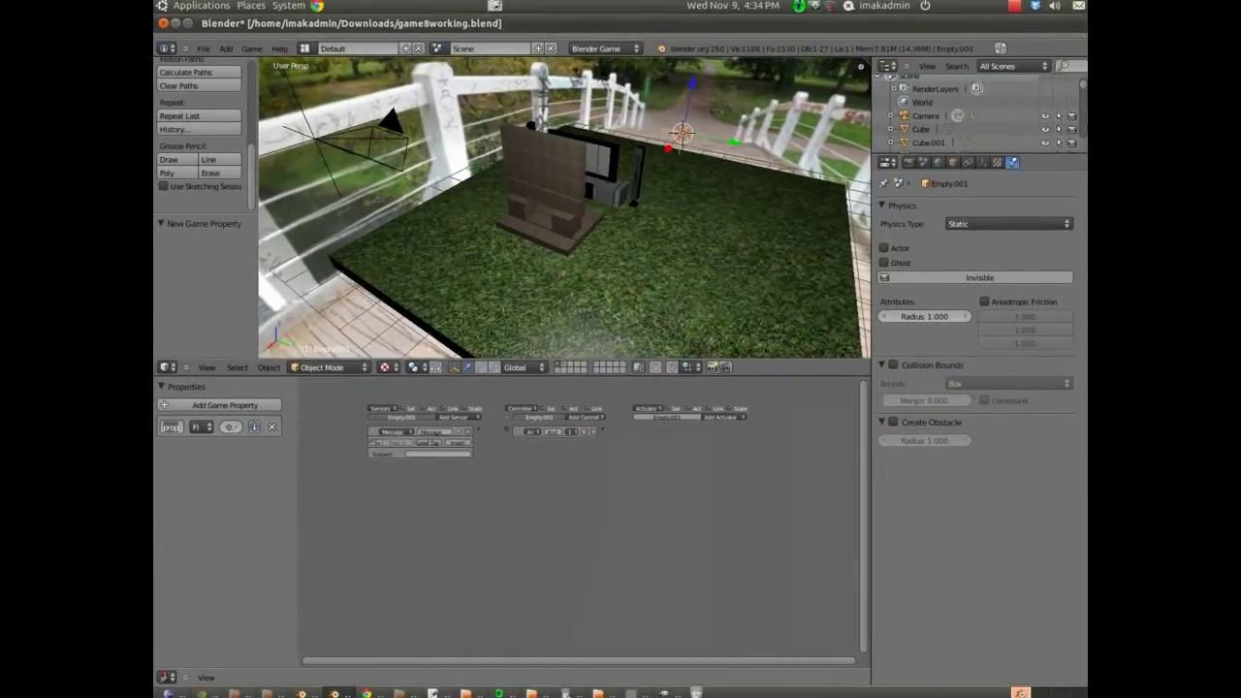
click(181, 428)
key(BackSpace)
key(BackSpace)
key(BackSpace)
key(BackSpace)
text(hc)
key(Return)
click(202, 427)
click(209, 399)
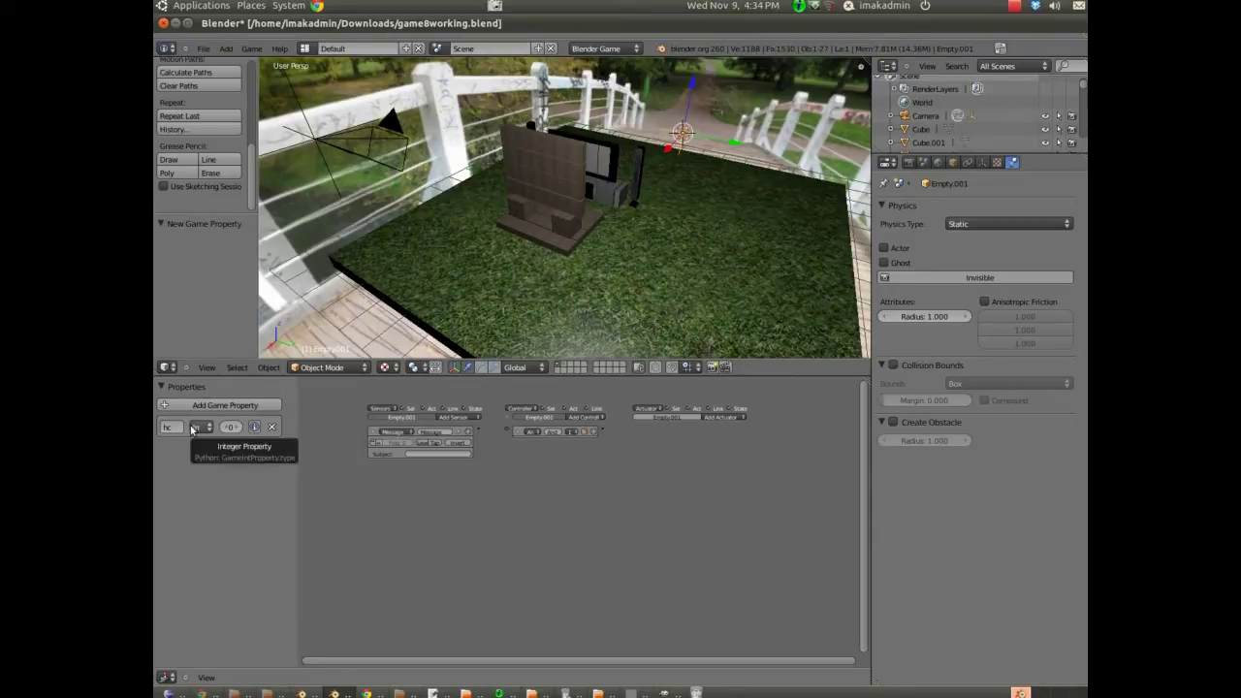
Add a Property actuator in Add mode that adds 1 to hc.
click(720, 418)
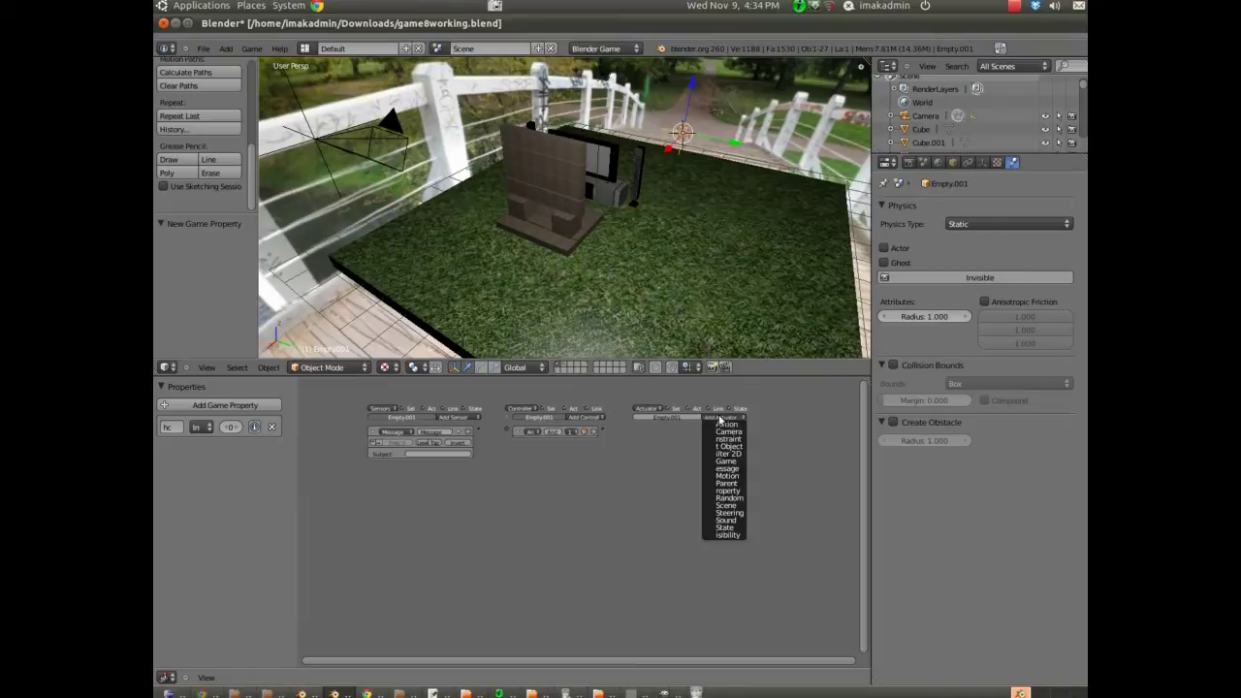
click(727, 491)
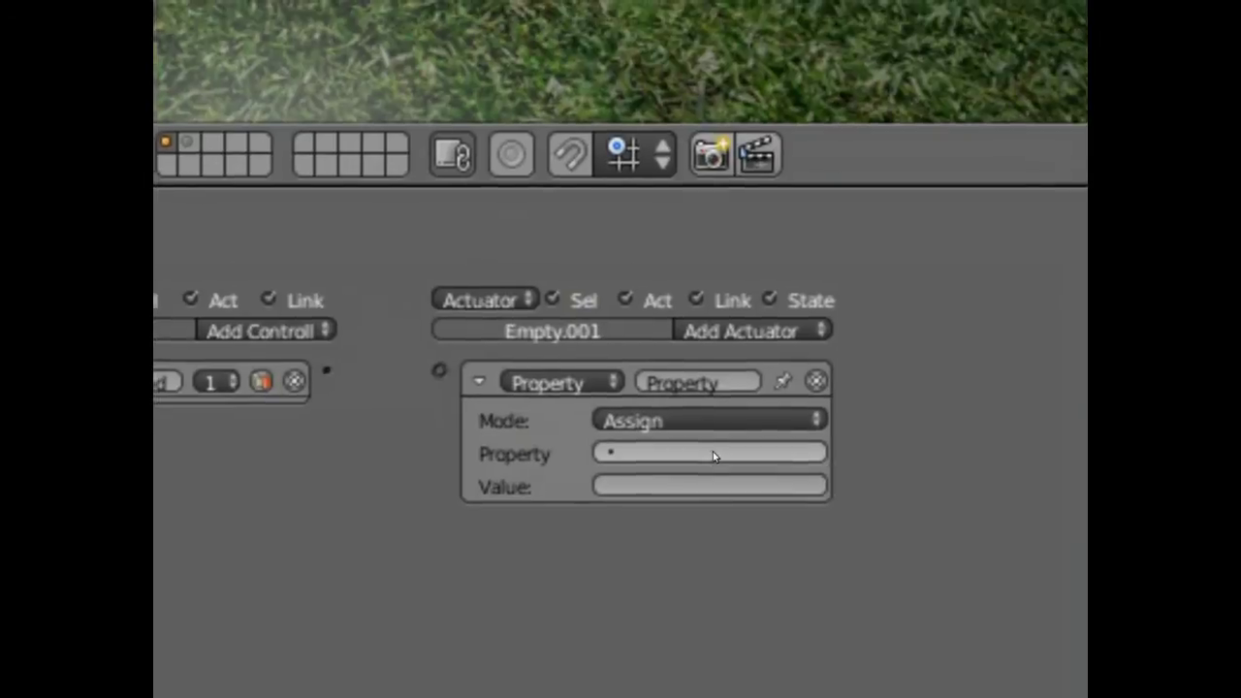
click(710, 417)
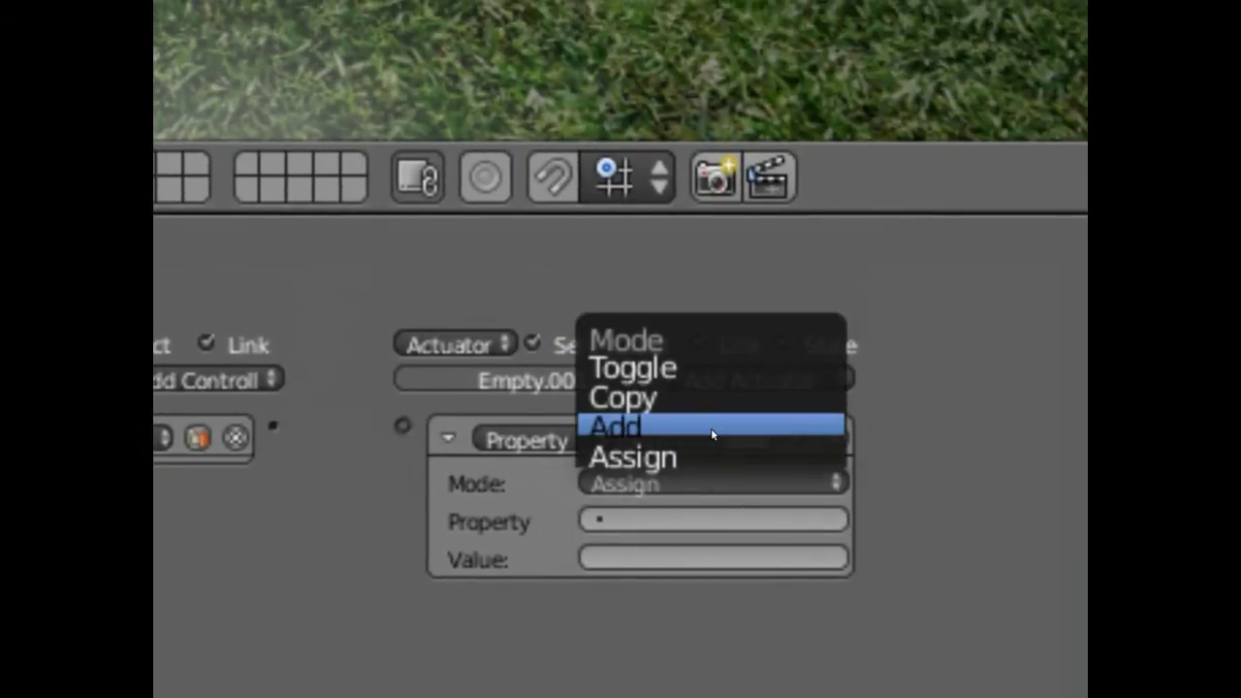
click(711, 428)
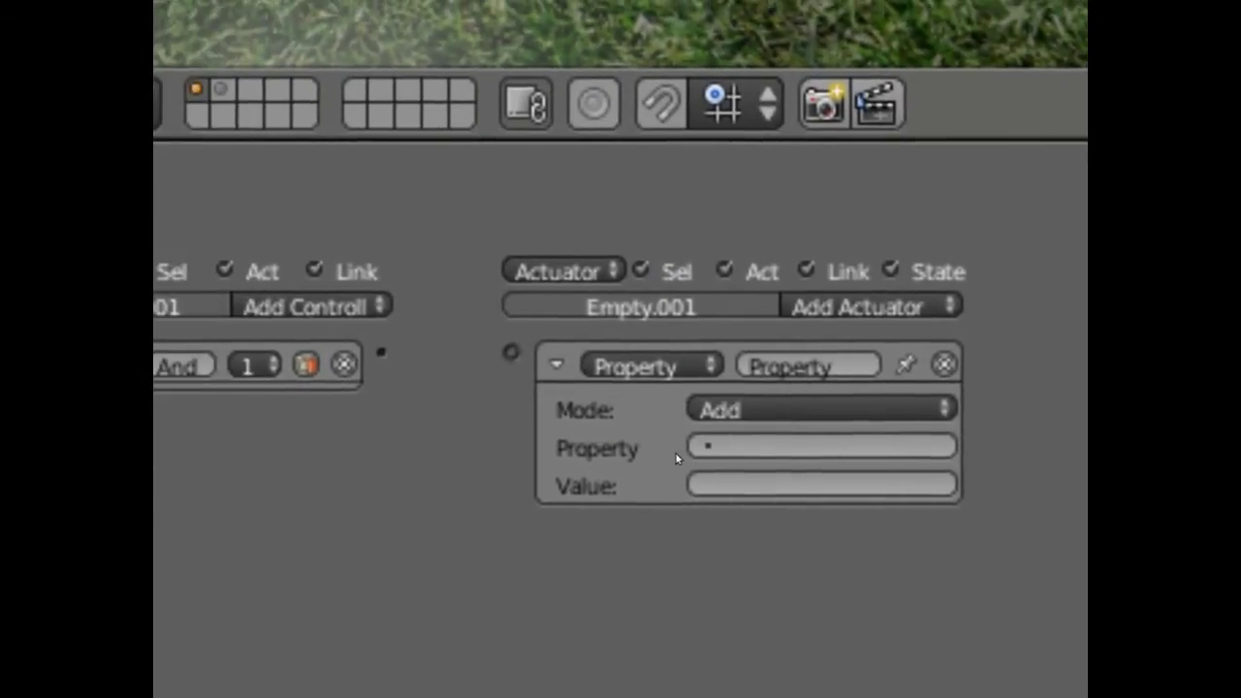
click(699, 448)
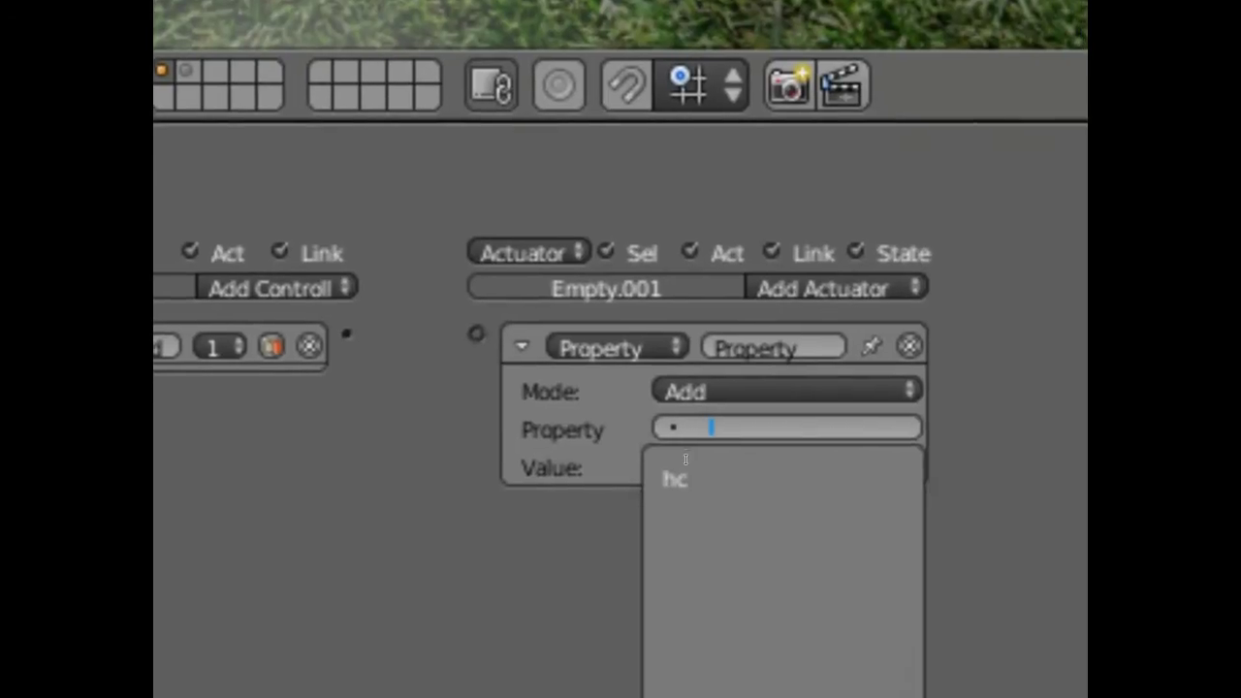
click(678, 479)
click(695, 465)
text(1)
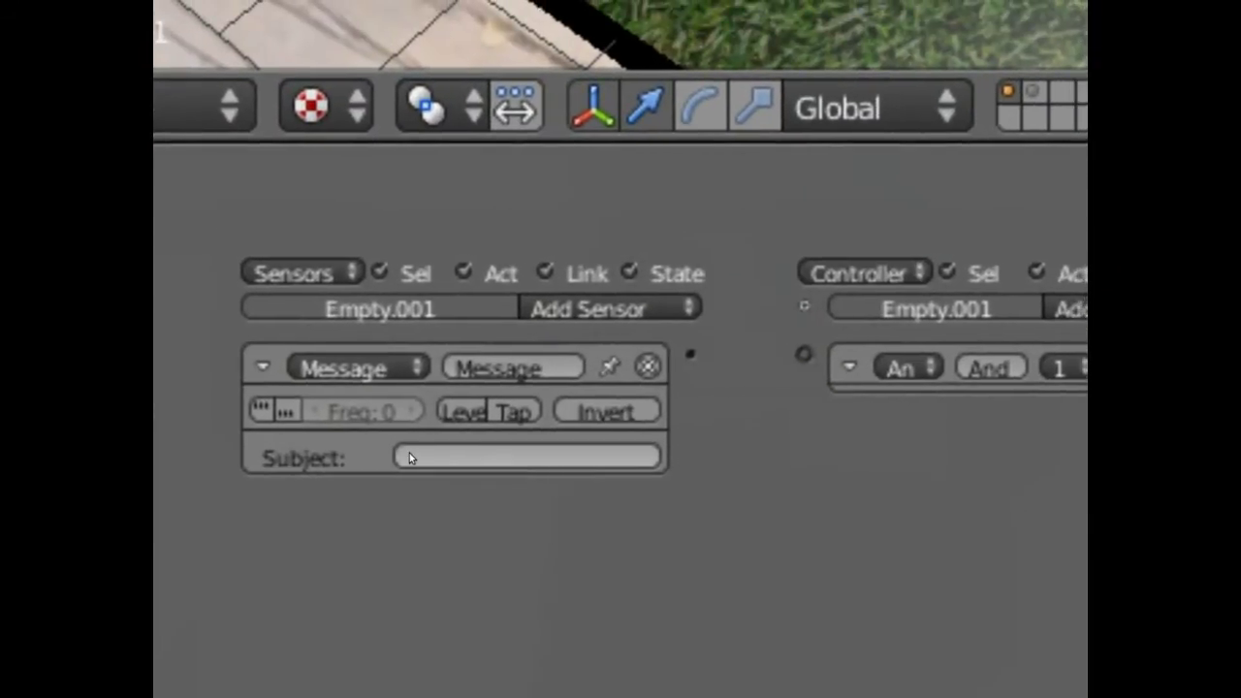
Set the Message sensor's Subject to hitcount.
click(408, 454)
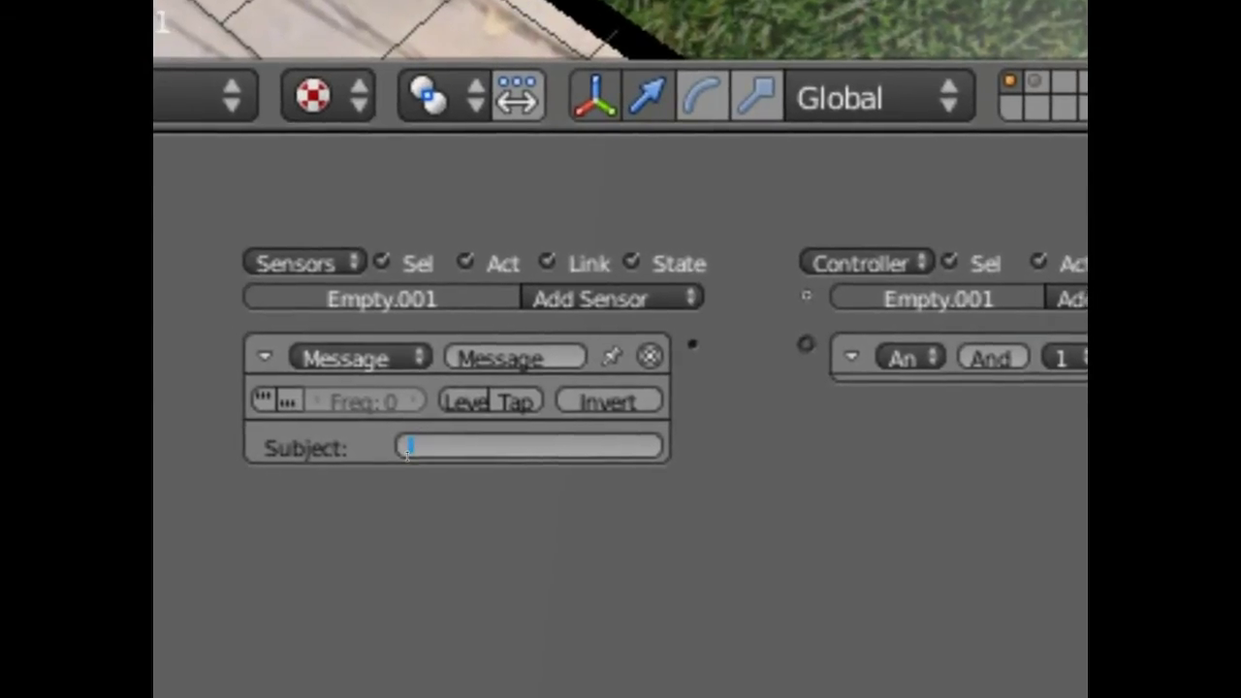
click(408, 454)
text(hit)
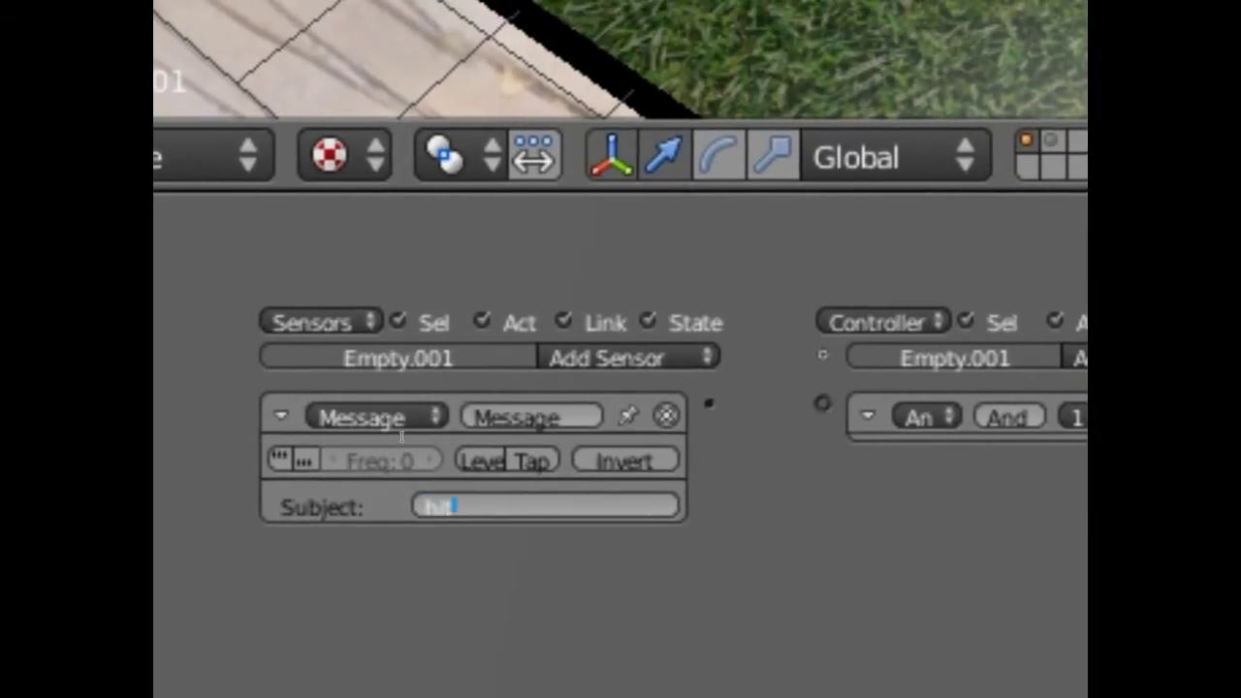
text(count)
key(Return)
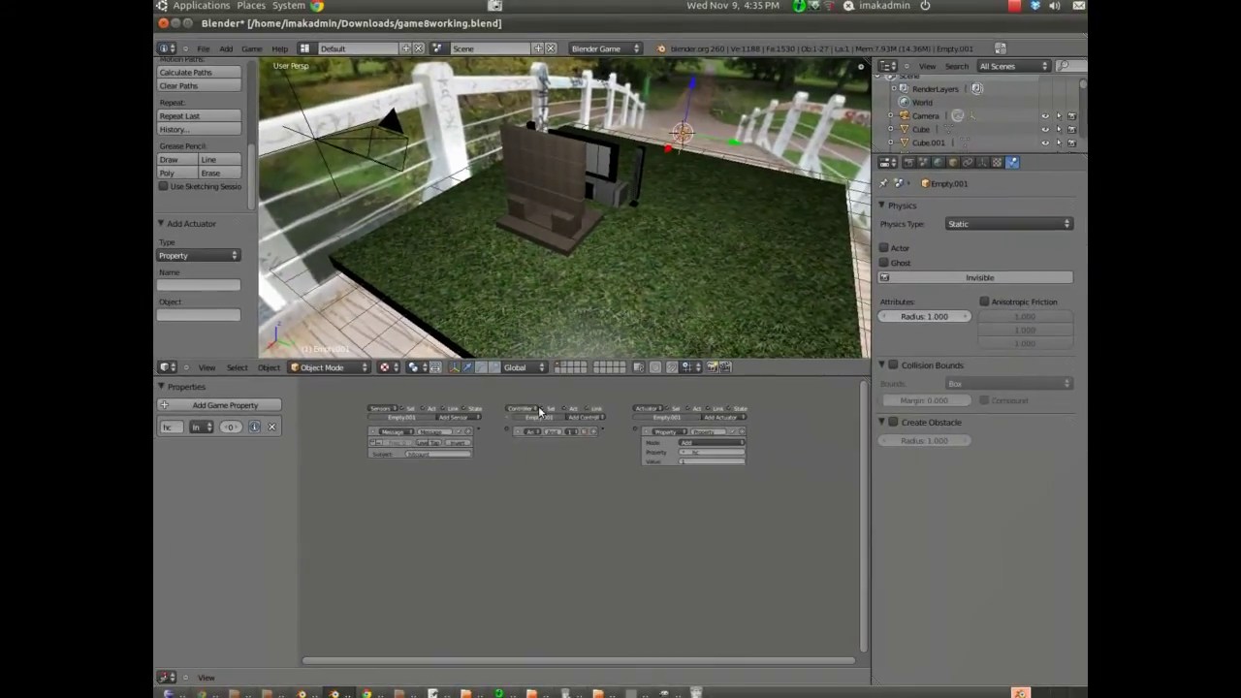
Link the Message sensor to the And controller, and the controller to the Property actuator.
drag(483, 433, 512, 430)
drag(603, 433, 642, 438)
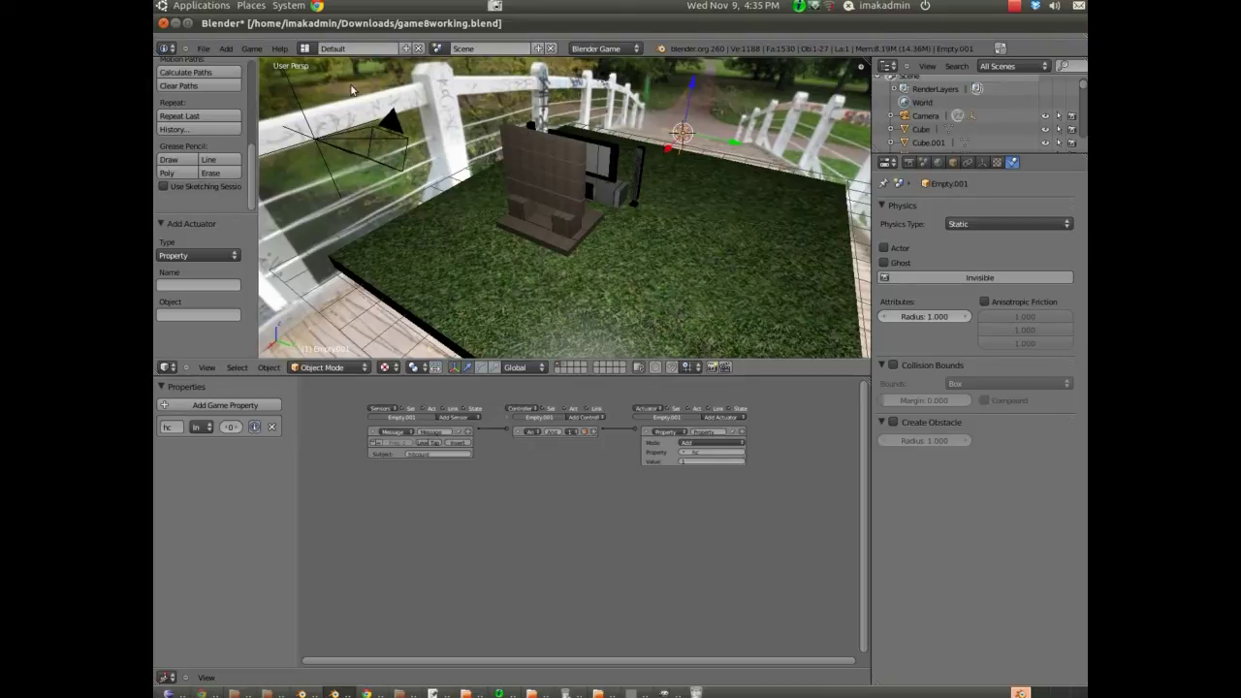
click(251, 49)
click(250, 62)
Enable Game > Show Debug Properties and debug display on hc, then view through the camera.
click(1014, 7)
click(1014, 7)
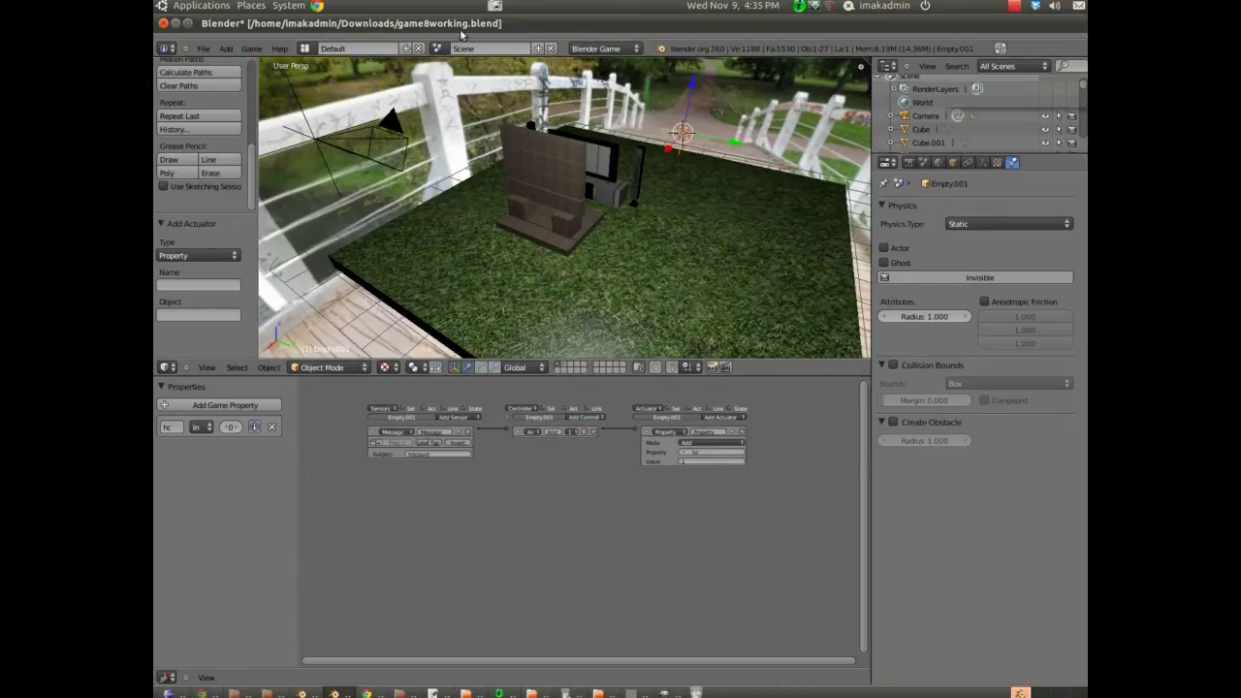
click(251, 48)
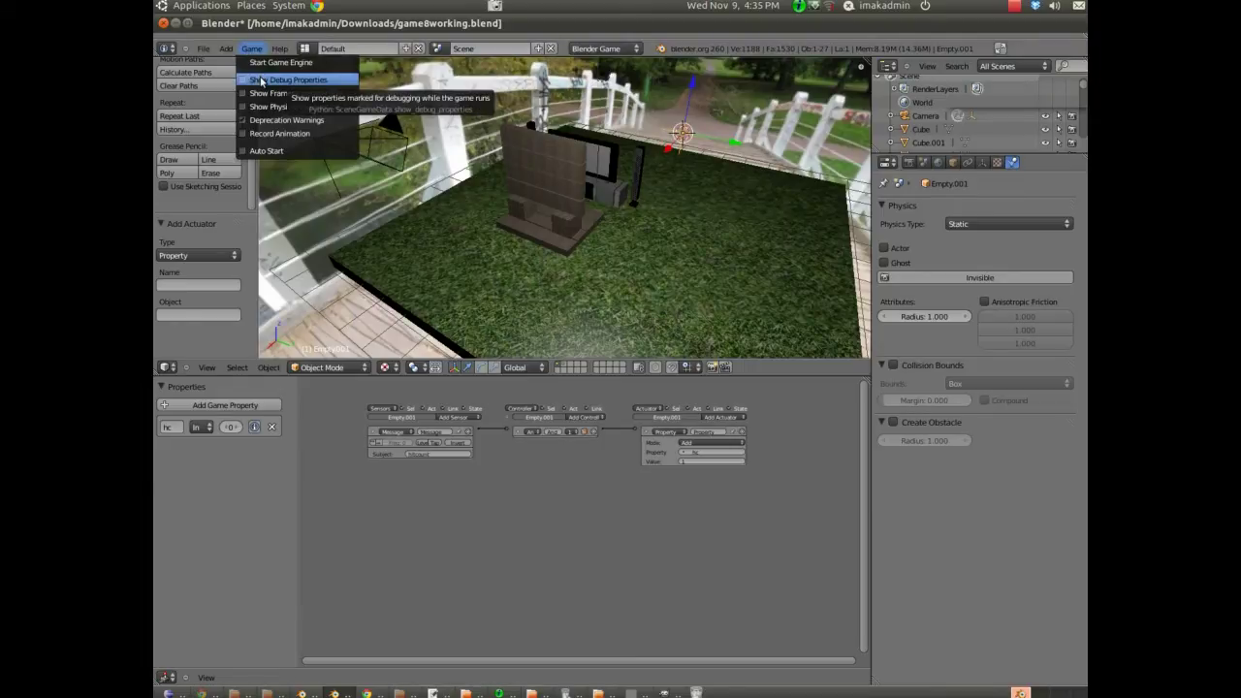
click(261, 81)
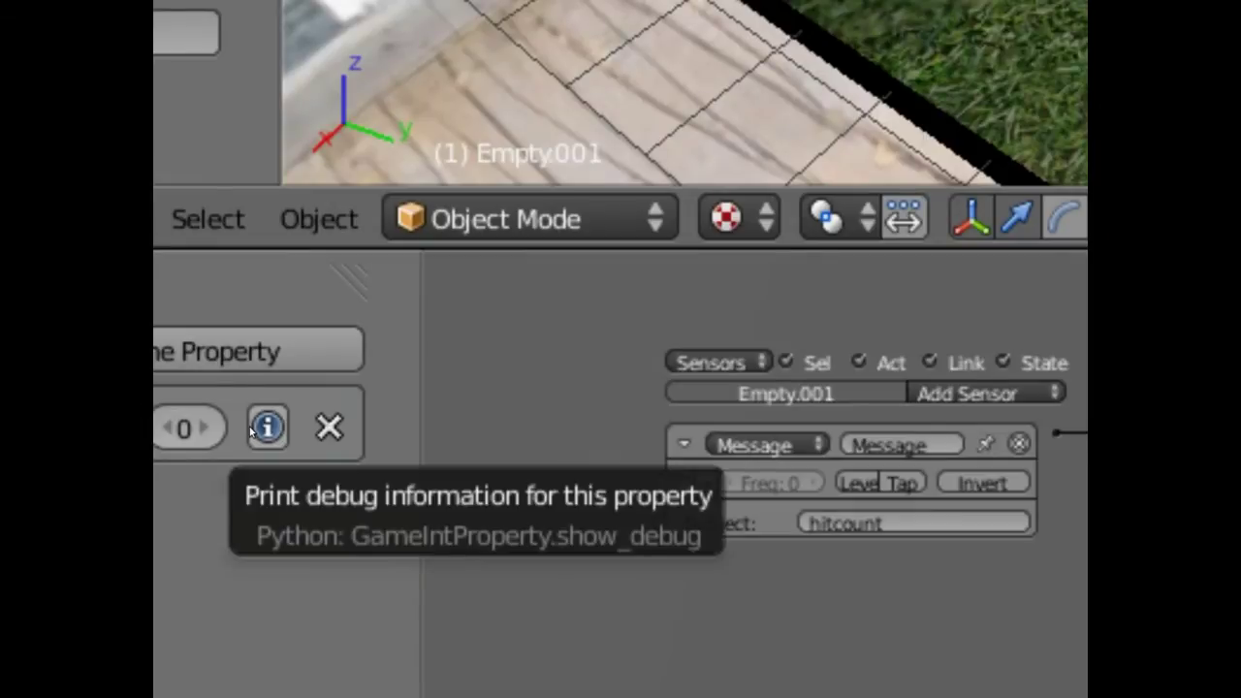
click(255, 430)
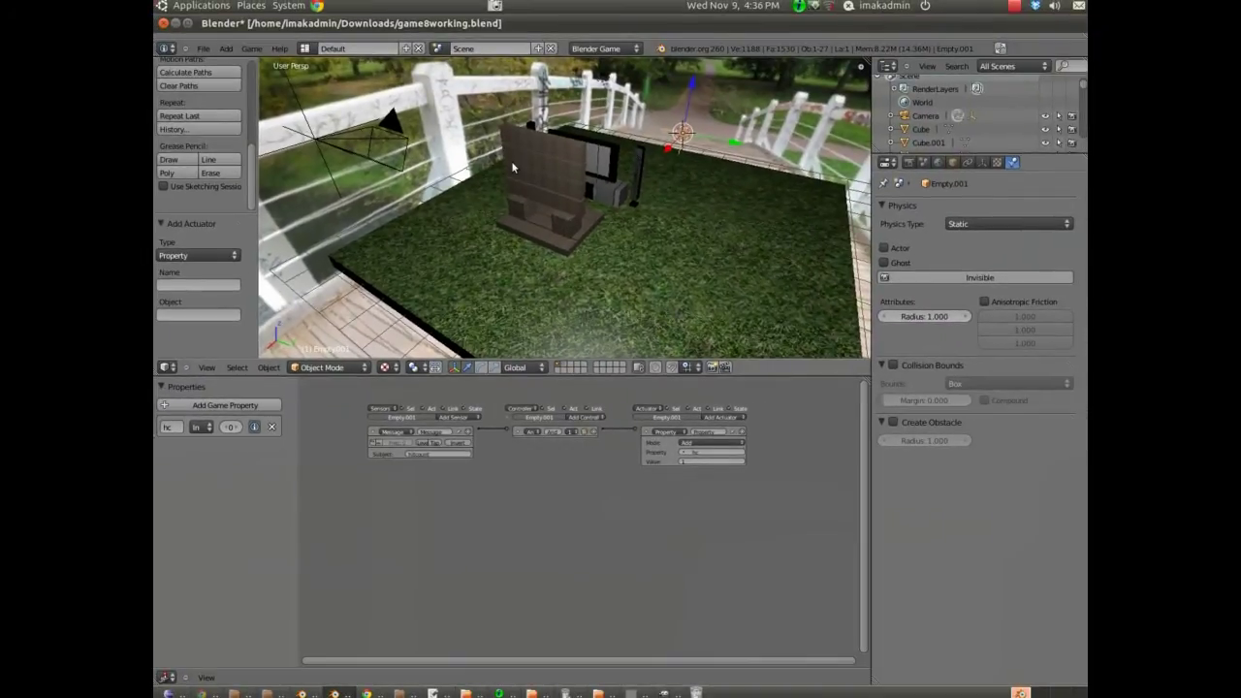
key(KP_0)
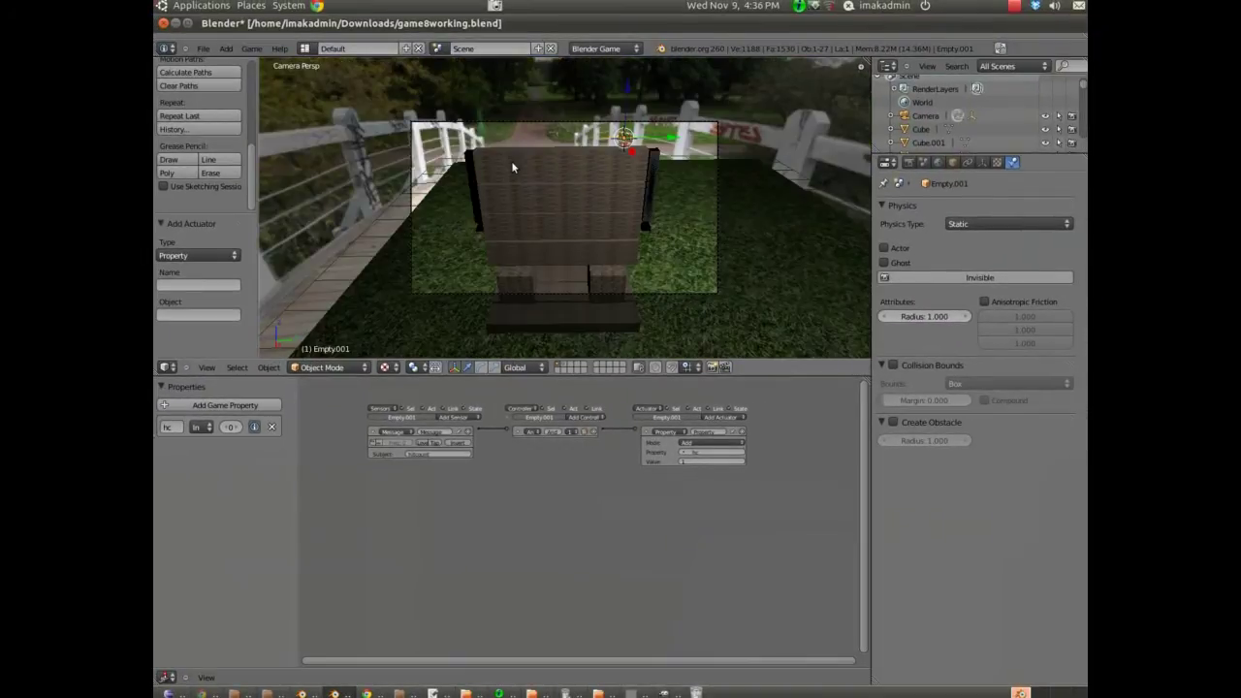
Play-test the game until Empty.001.hc reads 1, then stop it and orbit the view.
key(p)
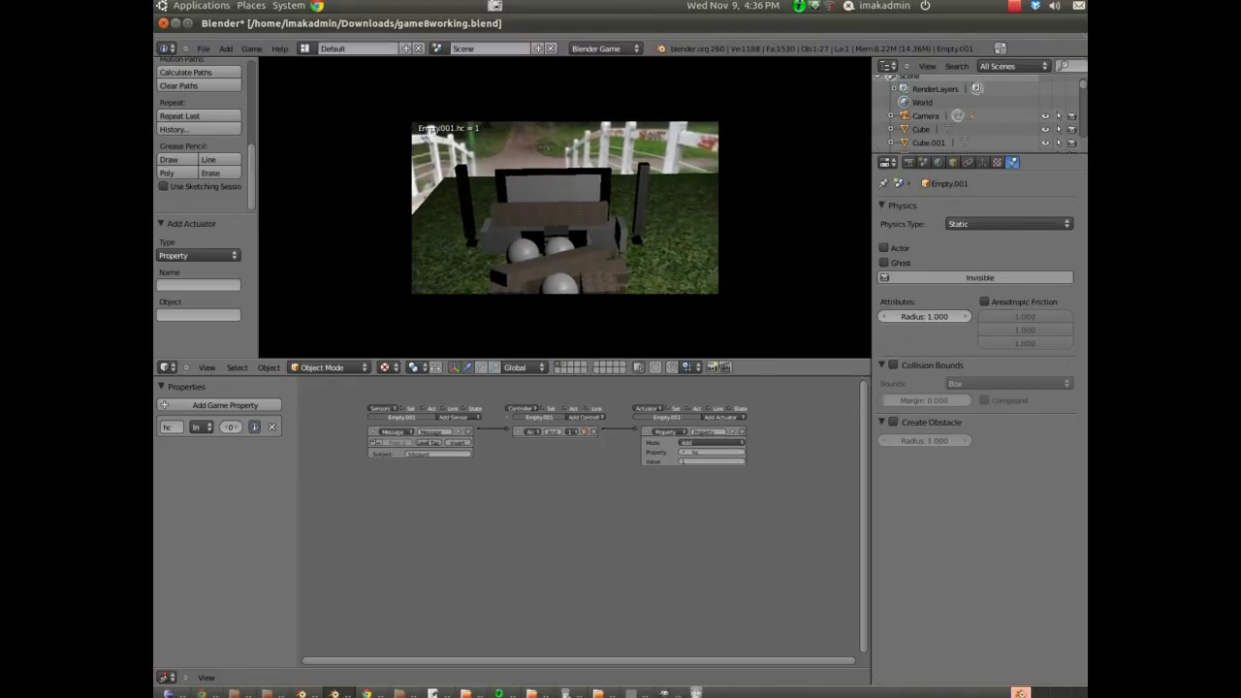
key(Escape)
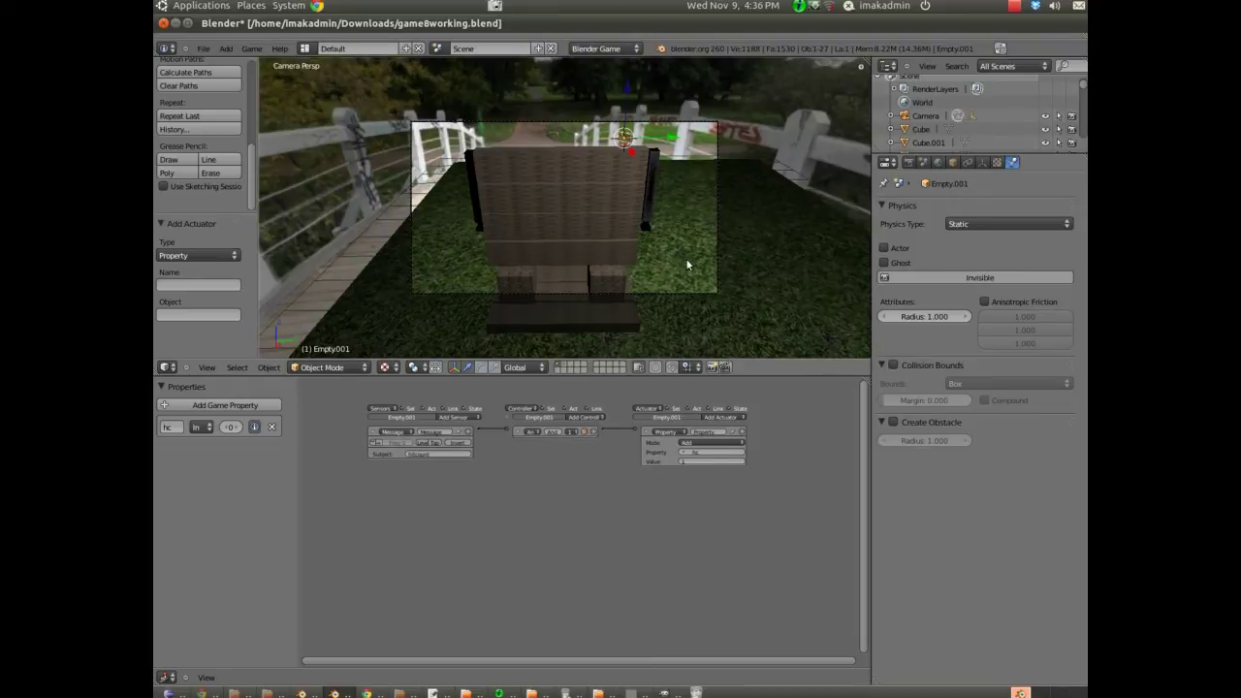
middle_drag(686, 252, 521, 255)
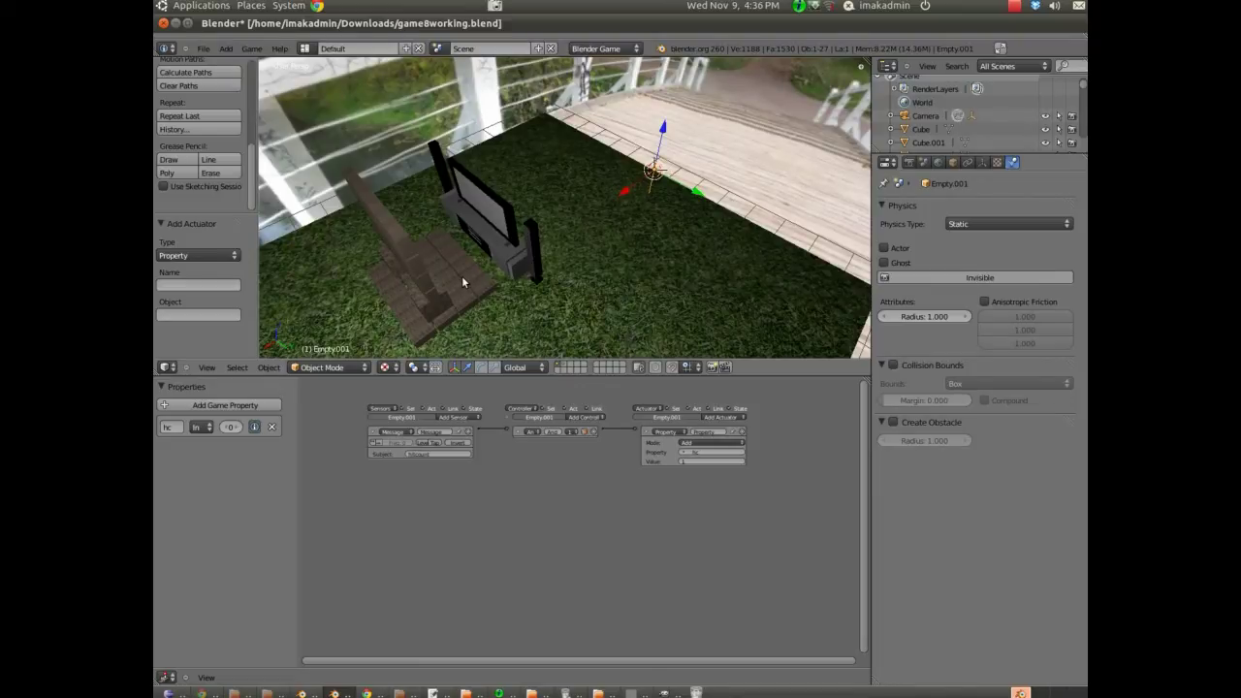
Set Mesh.009's Collision sensor Property filter to 'ammo' and show the ball's layer.
right_click(462, 205)
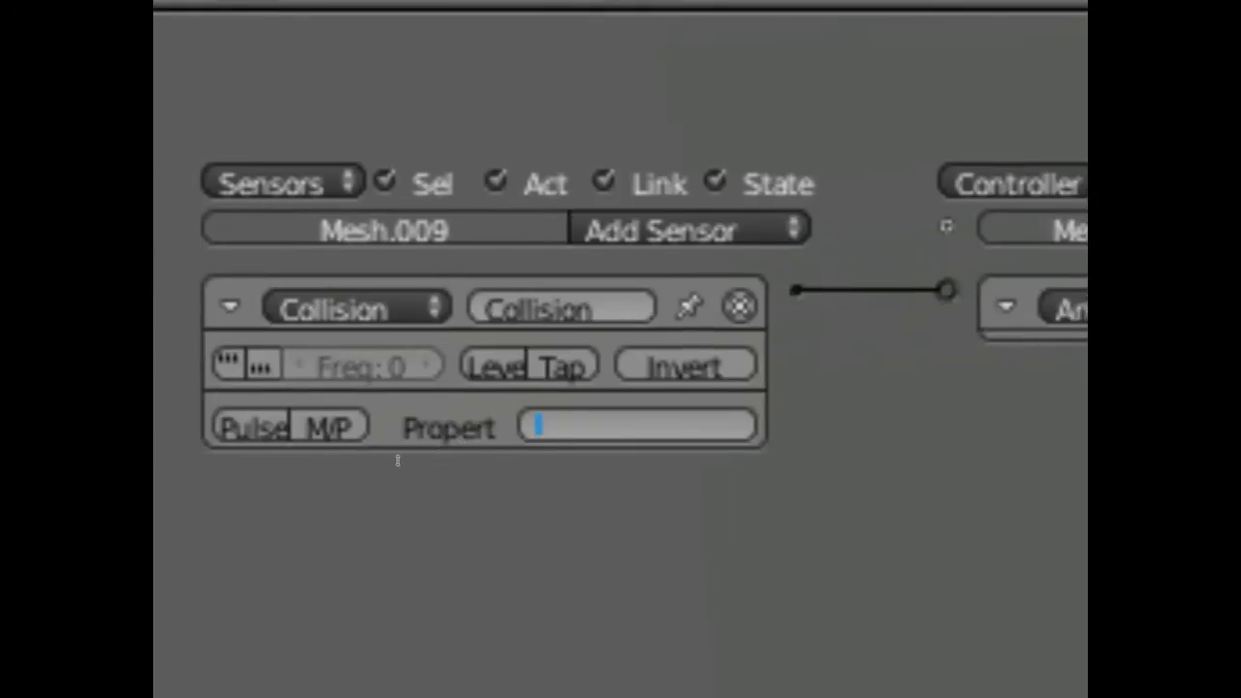
text(ammo)
key(Return)
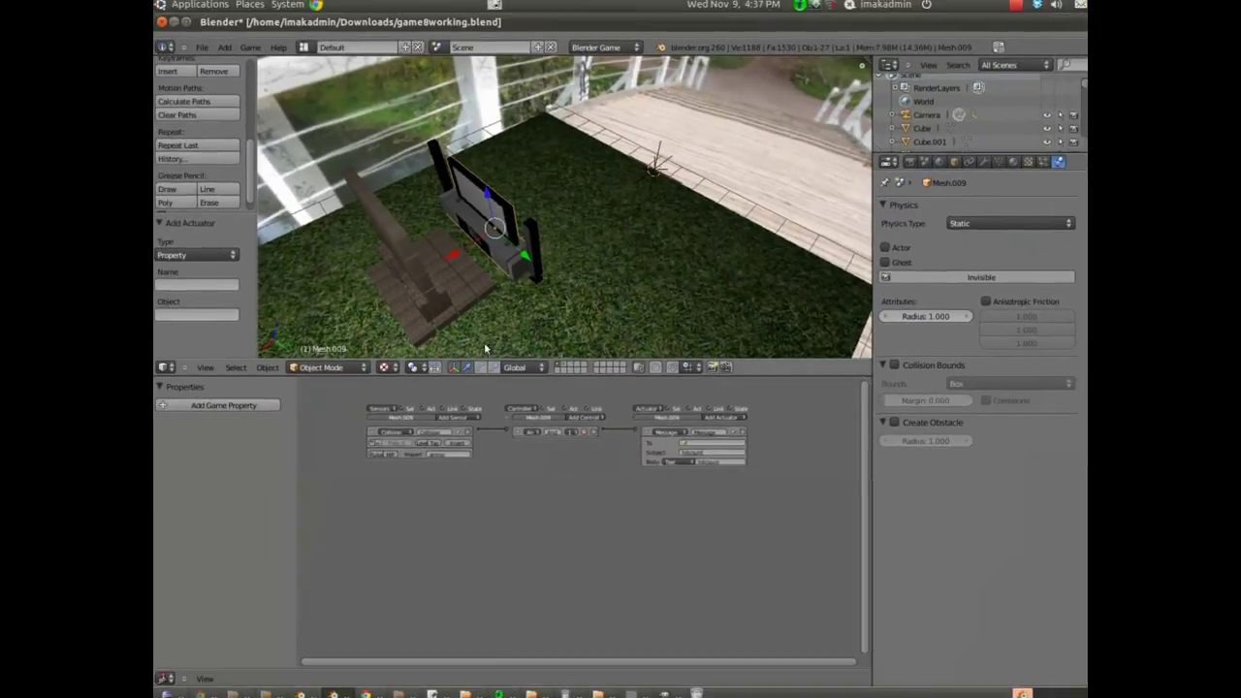
click(569, 368)
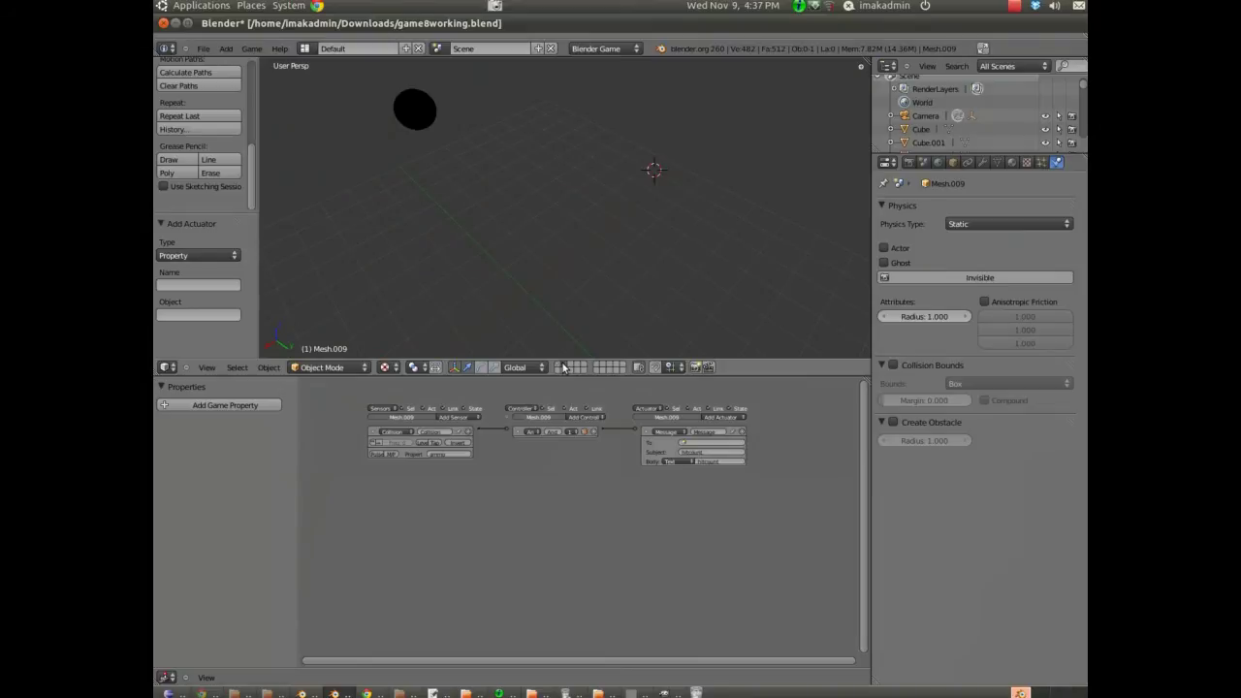
Give Sphere.001 a game property named 'ammo', then show the main scene layer again.
click(1015, 6)
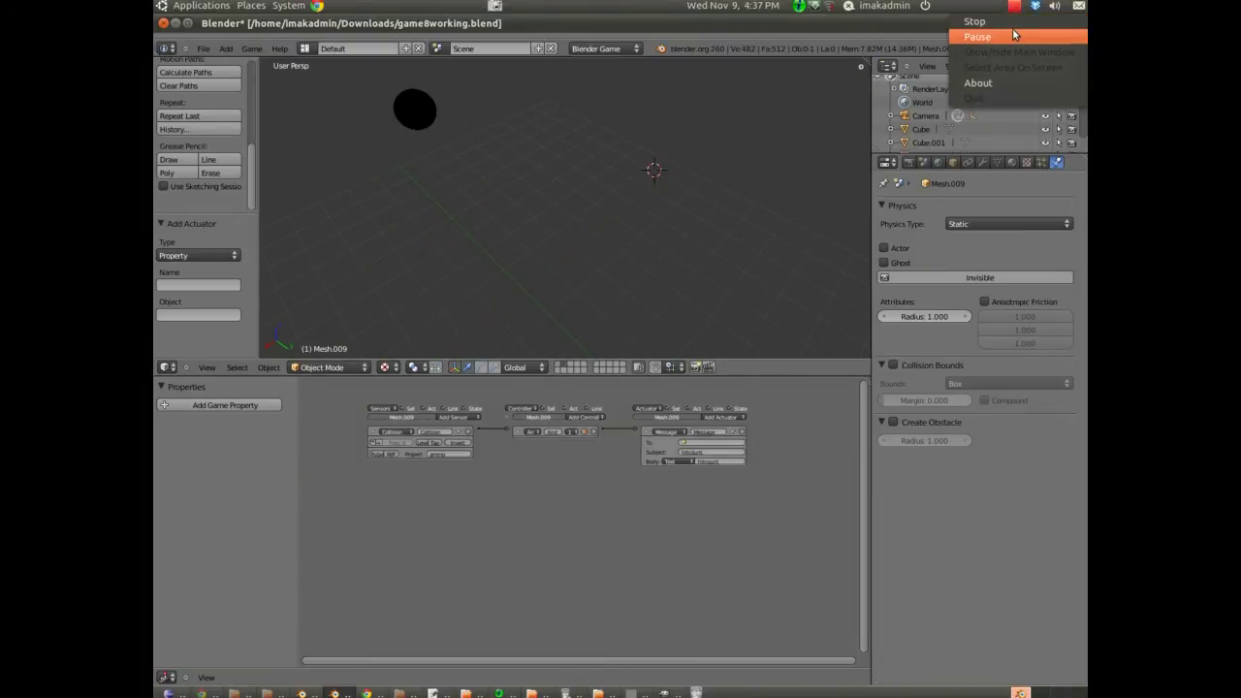
click(1016, 22)
right_click(409, 111)
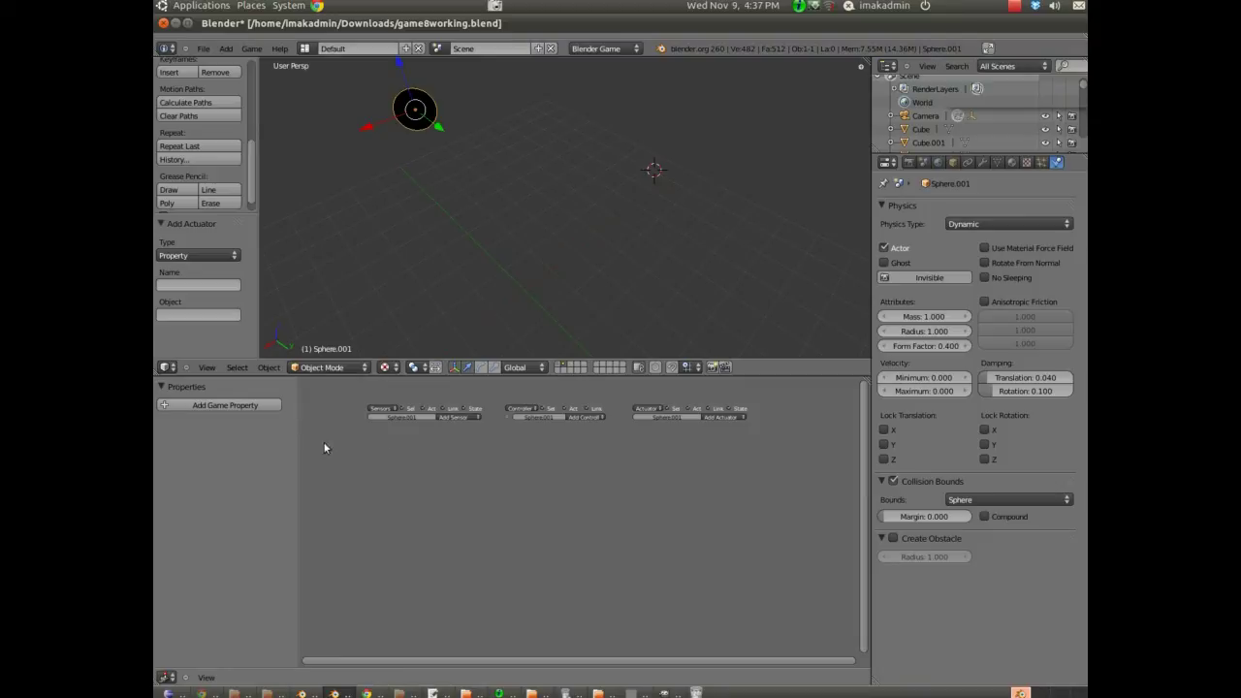
click(219, 406)
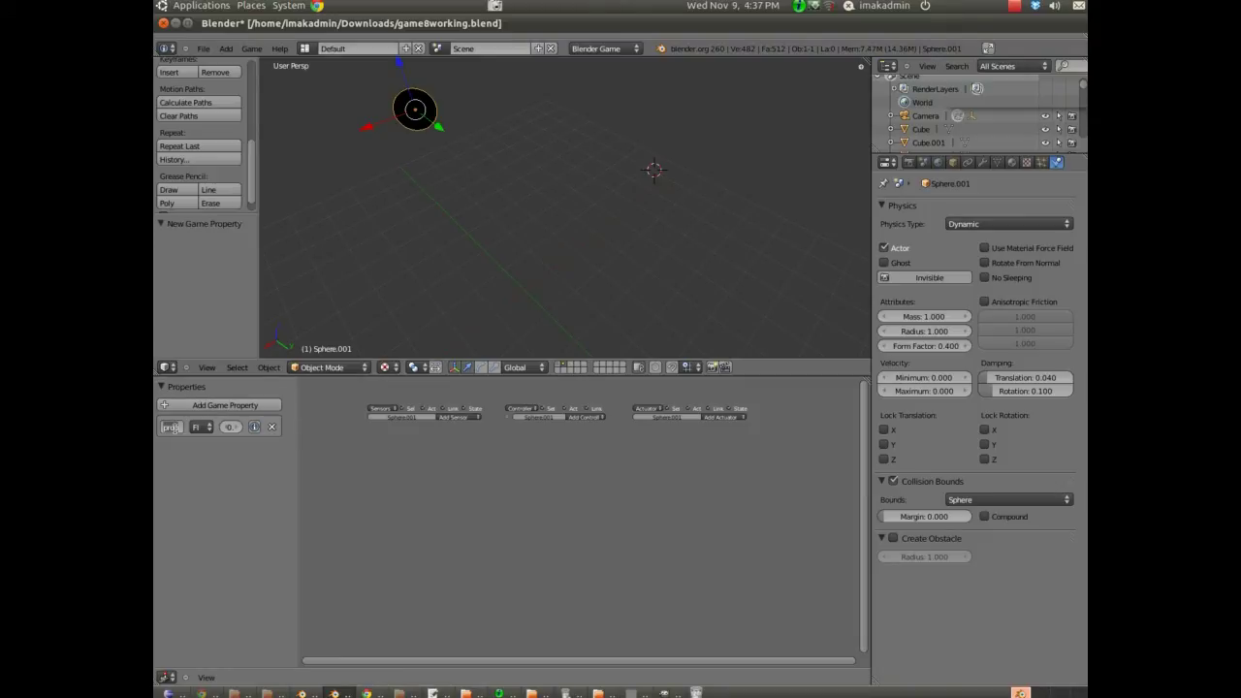
text(ammo)
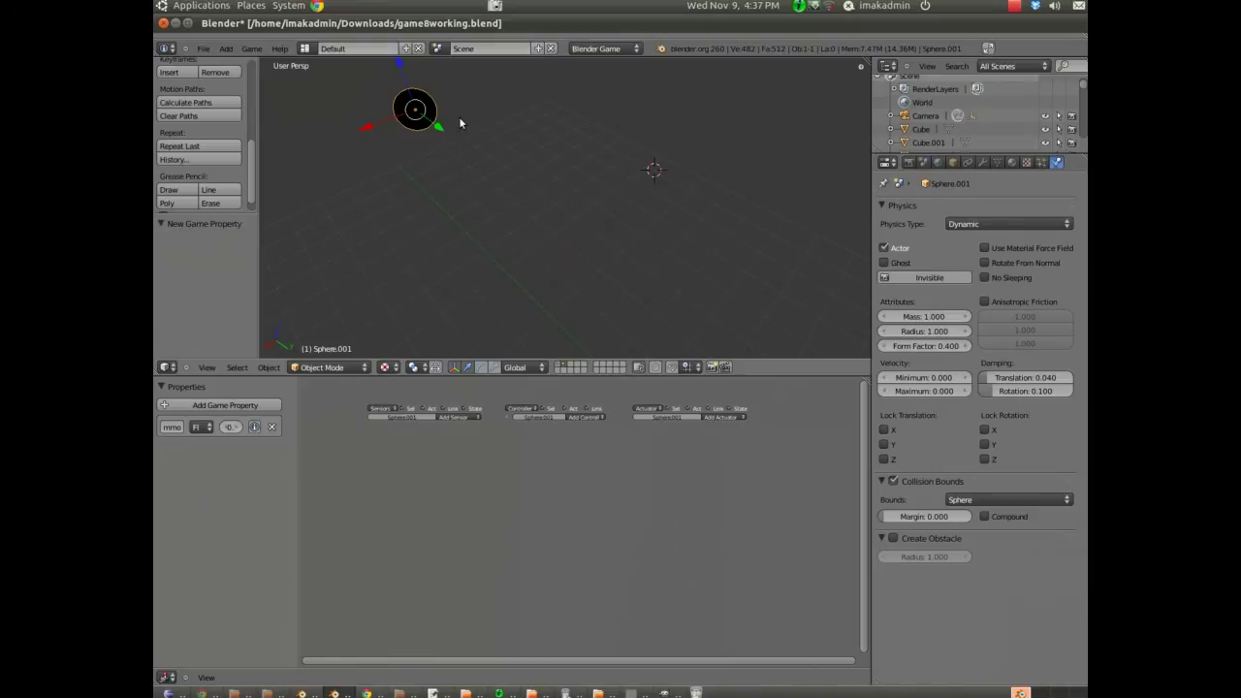
click(559, 367)
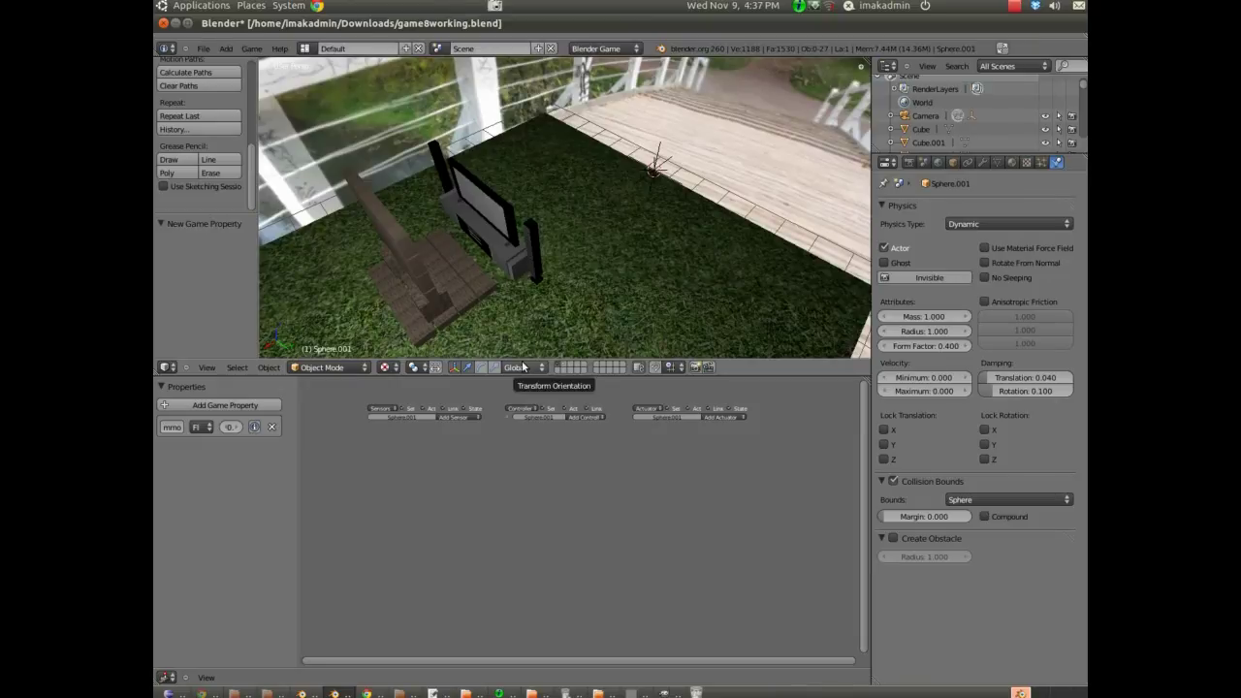
Run the game from the camera view, watch Empty.001.hc climb, then stop it.
key(KP_0)
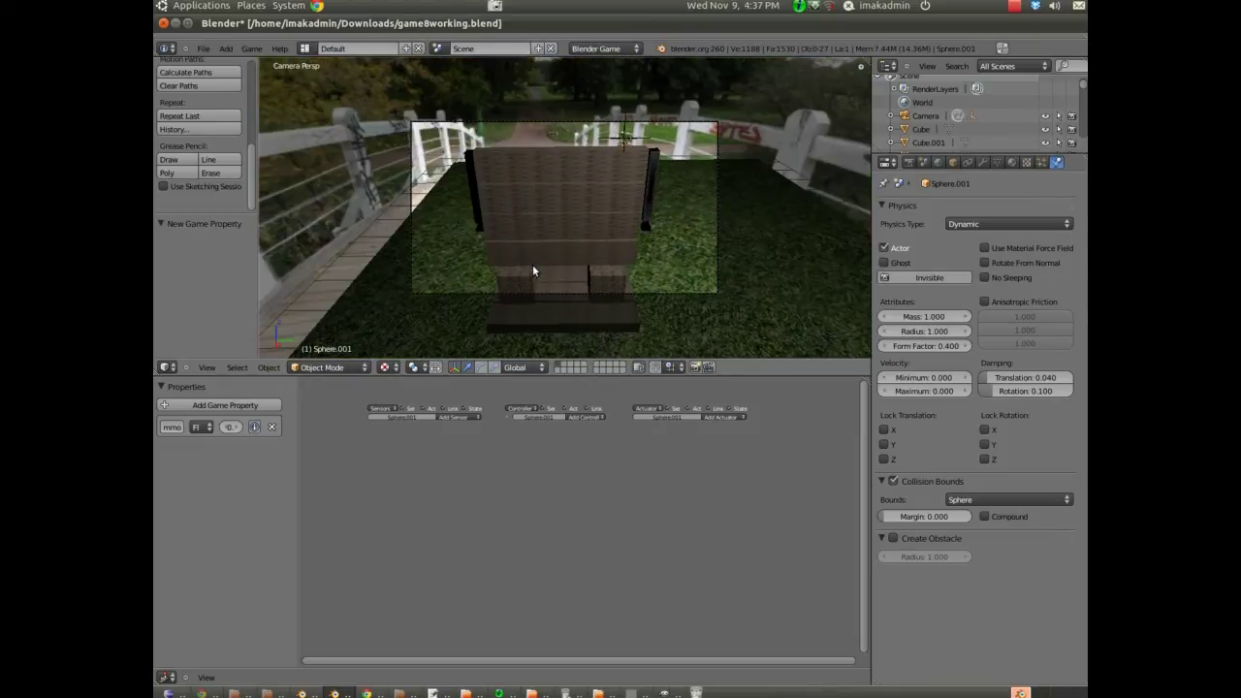
key(p)
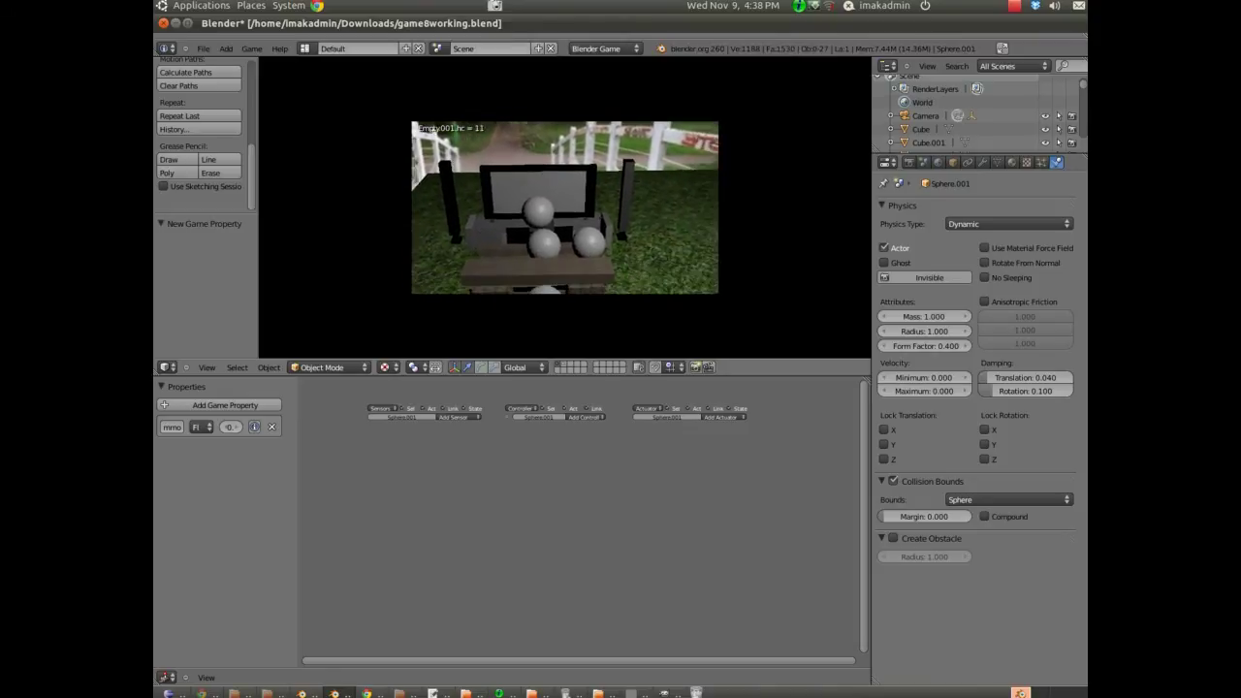
key(Escape)
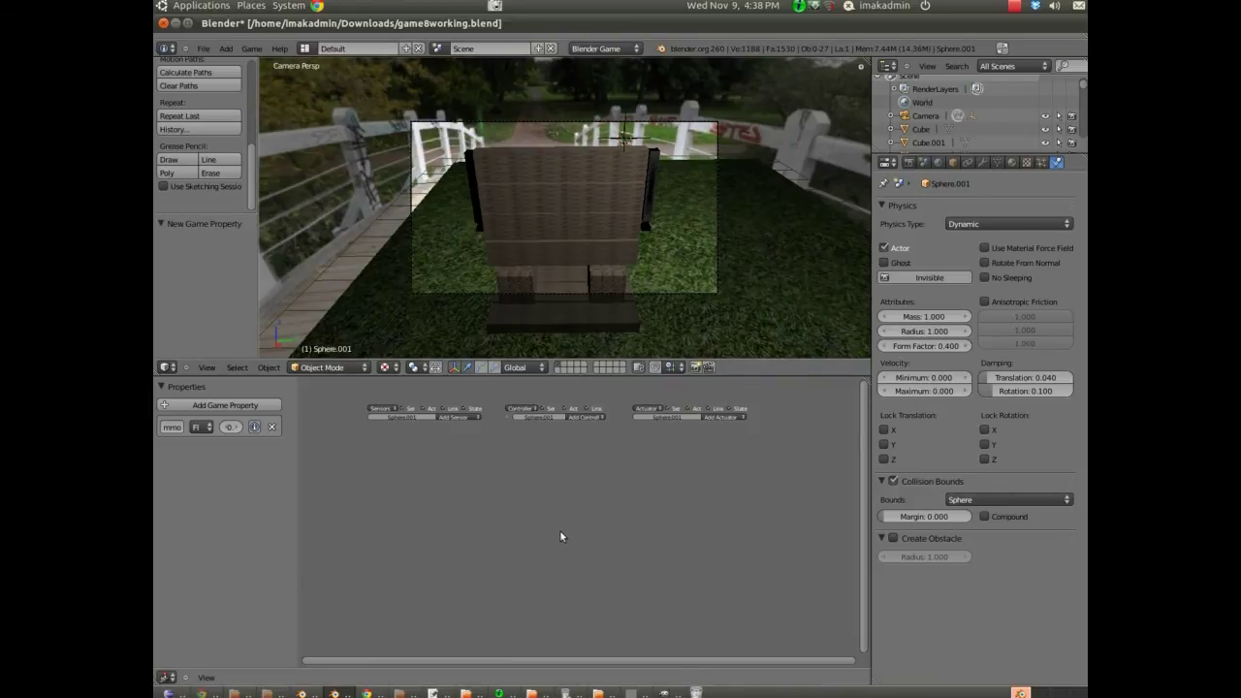
Change options in the menu at the top of the window.
click(1015, 6)
click(985, 29)
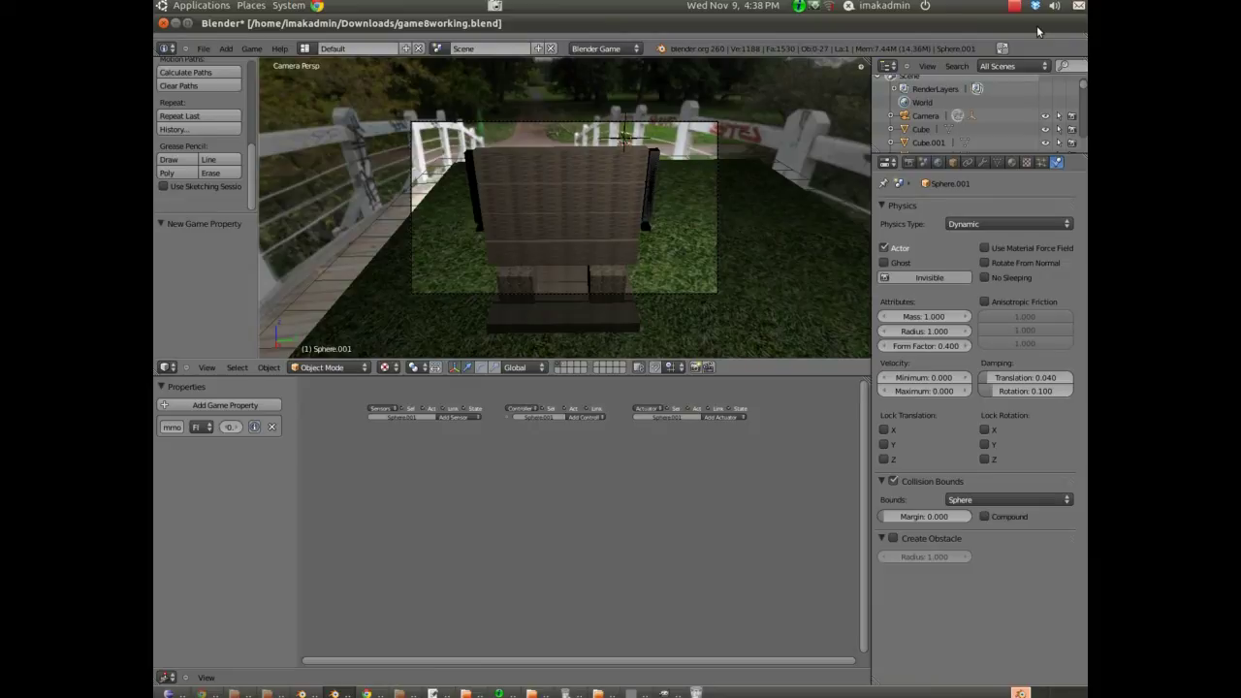
click(1016, 7)
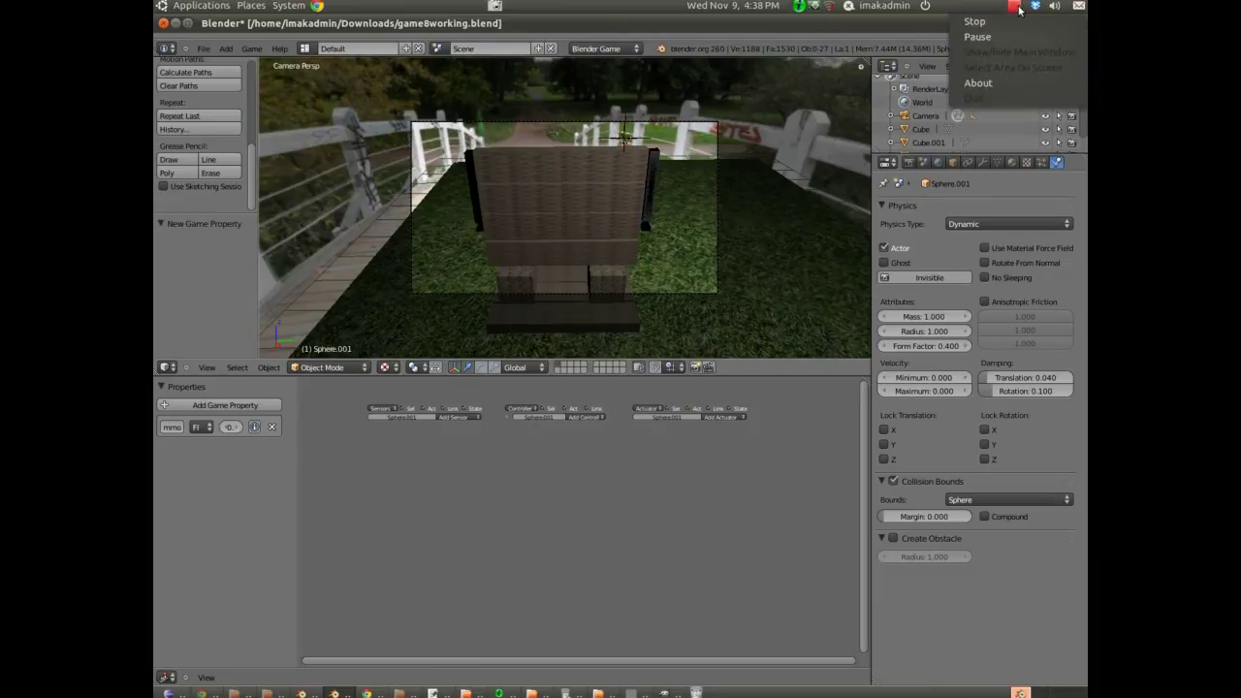